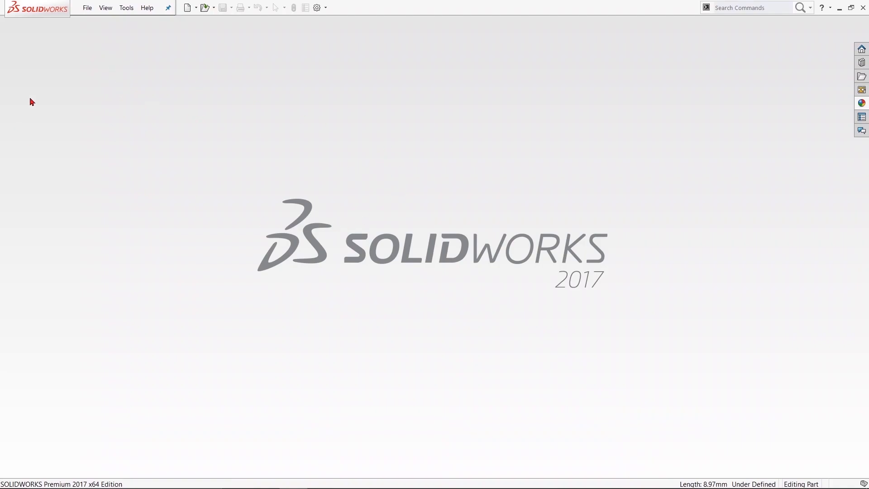
Step: Create a new part document
left_click(87, 8)
left_click(99, 21)
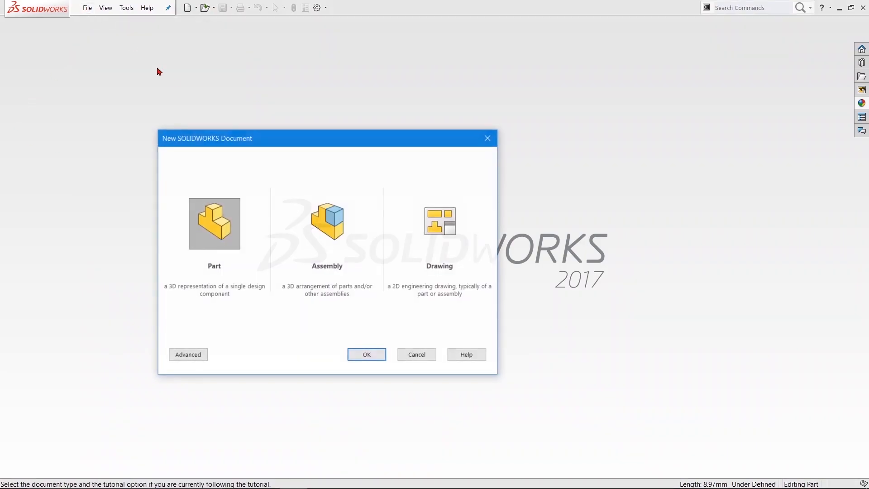
left_click(366, 355)
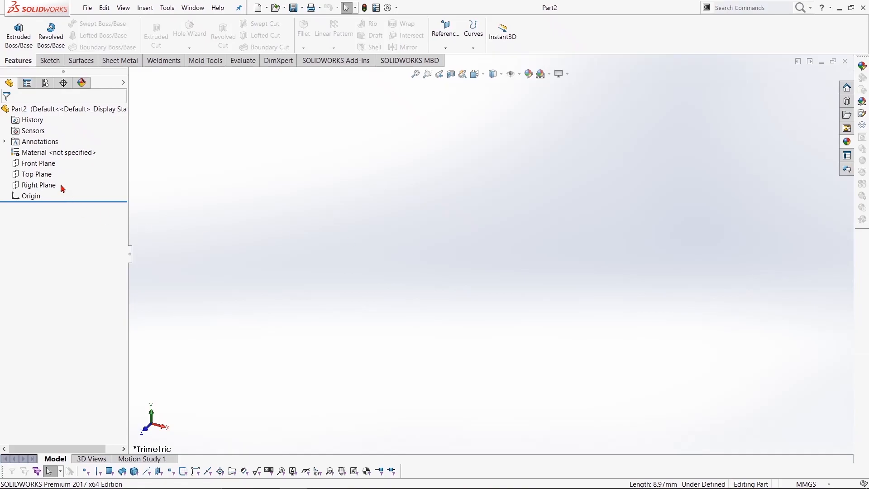
Step: Sketch a circle centred on the origin on the Top Plane, with a radius of about 40 mm
left_click(49, 61)
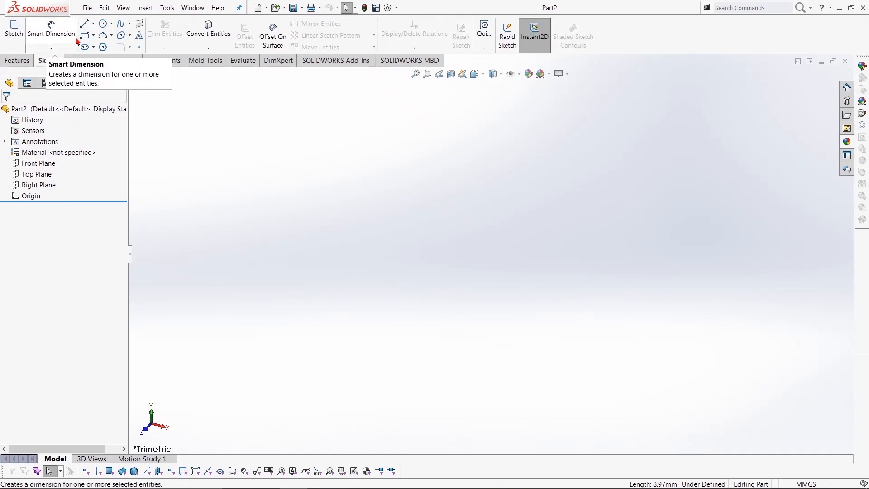
left_click(104, 25)
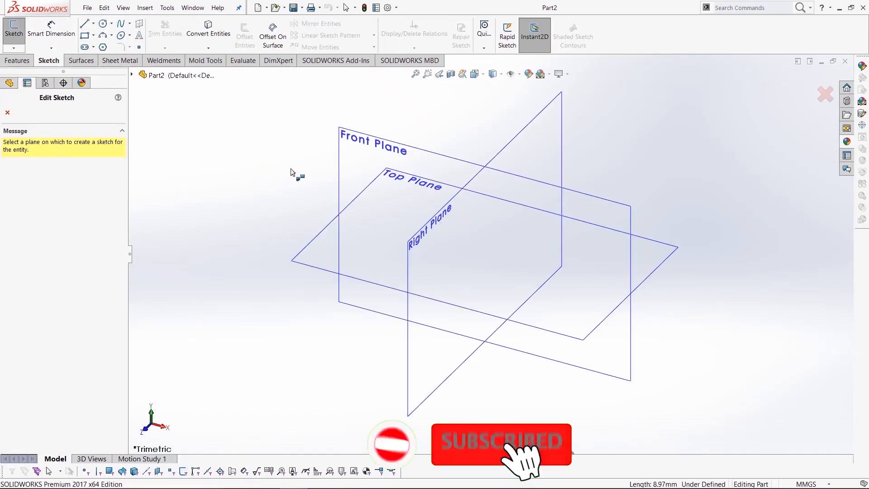
left_click(314, 253)
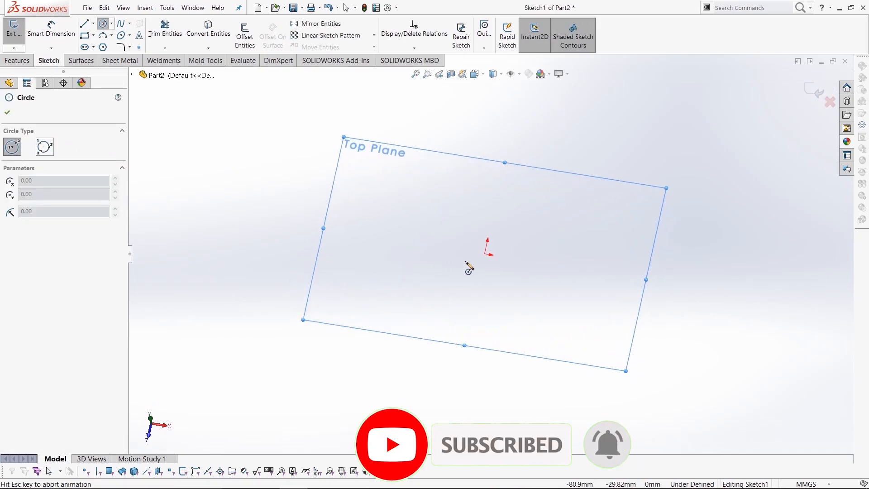
left_click(490, 254)
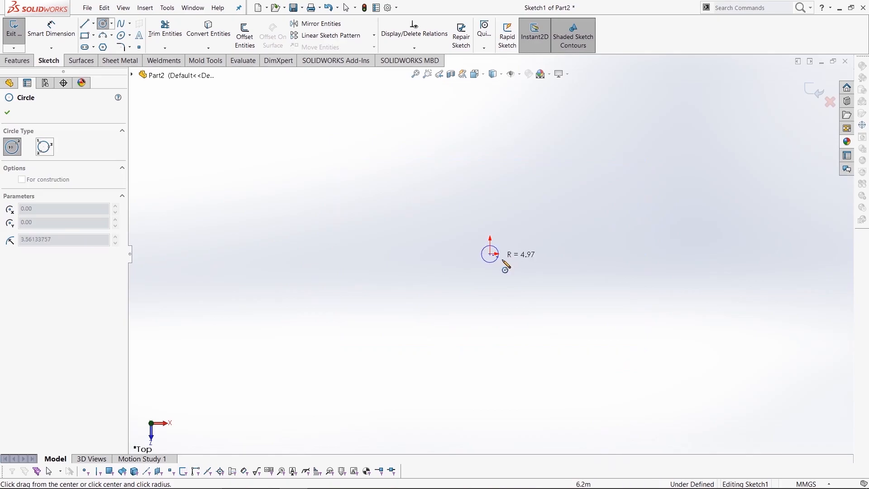
left_click(560, 259)
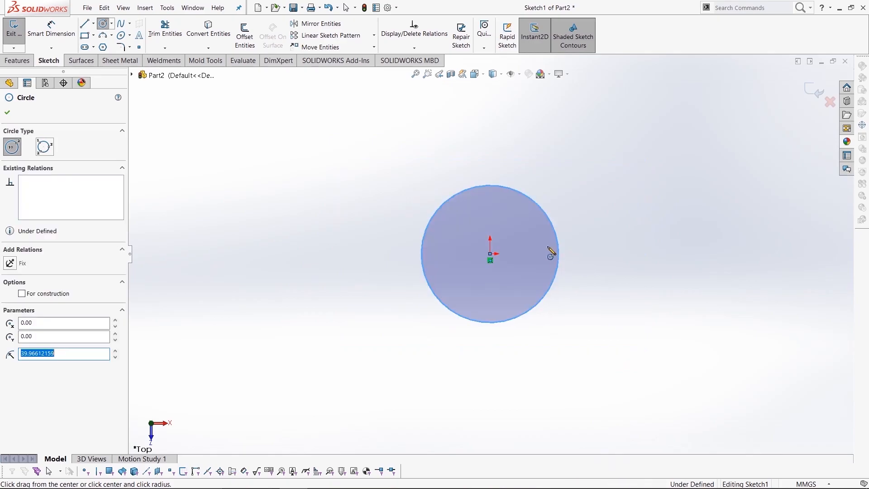
Step: Dimension the circle's diameter as 30 mm
left_click(51, 30)
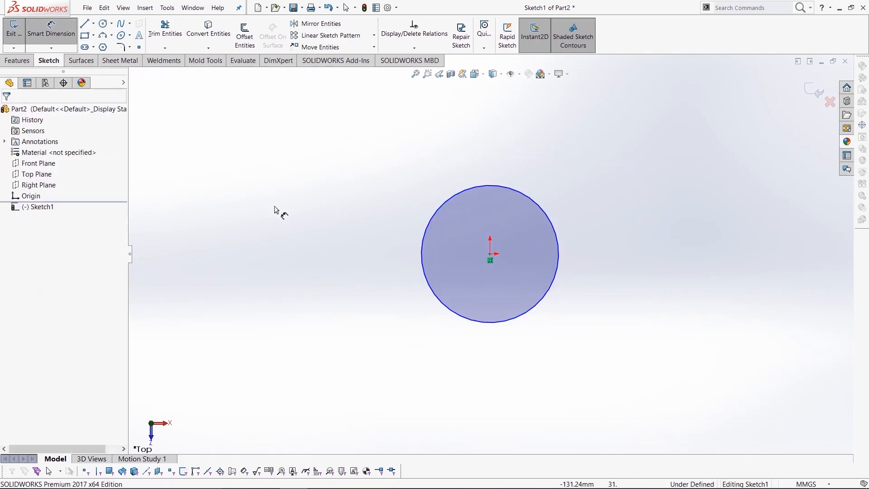
left_click(564, 274)
left_click(632, 268)
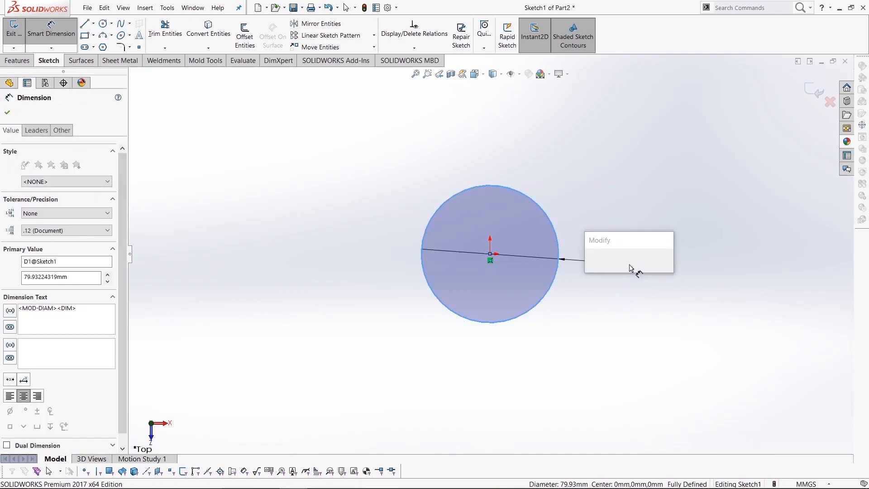
type("30")
key("Return")
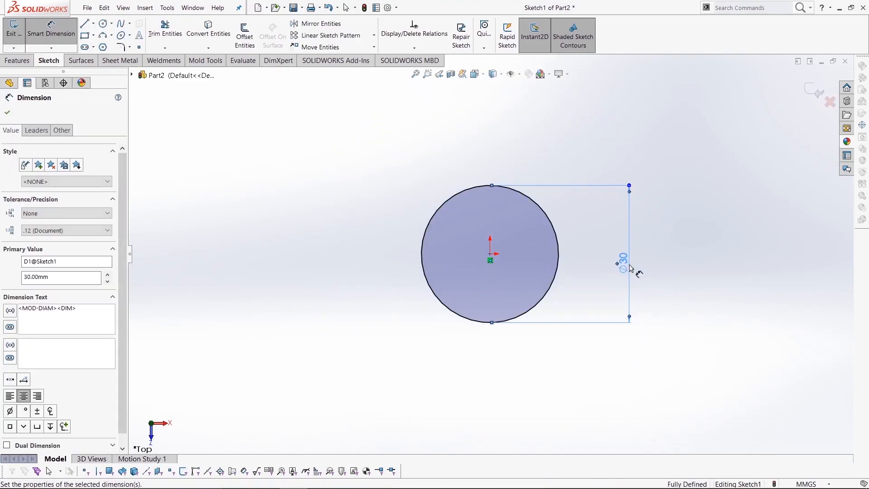
Step: Extrude the circle into a solid disc with a blind depth of 3 mm
left_click(18, 60)
left_click(19, 36)
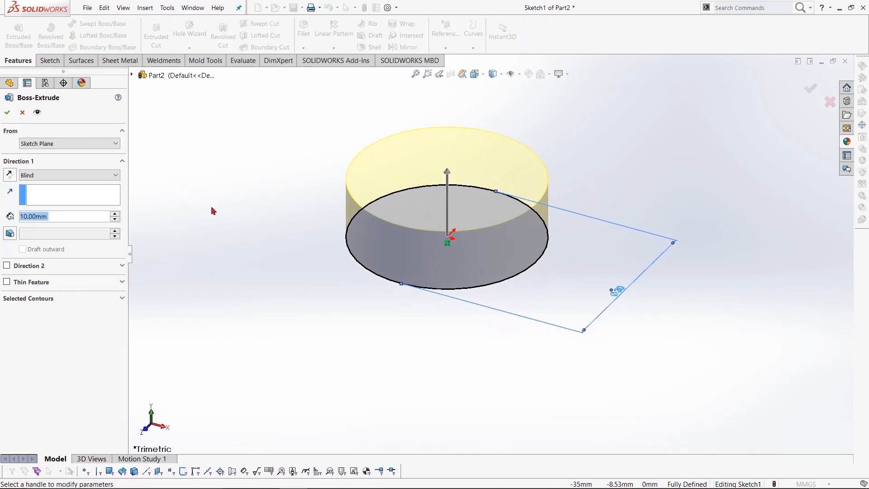
type("3")
key("Return")
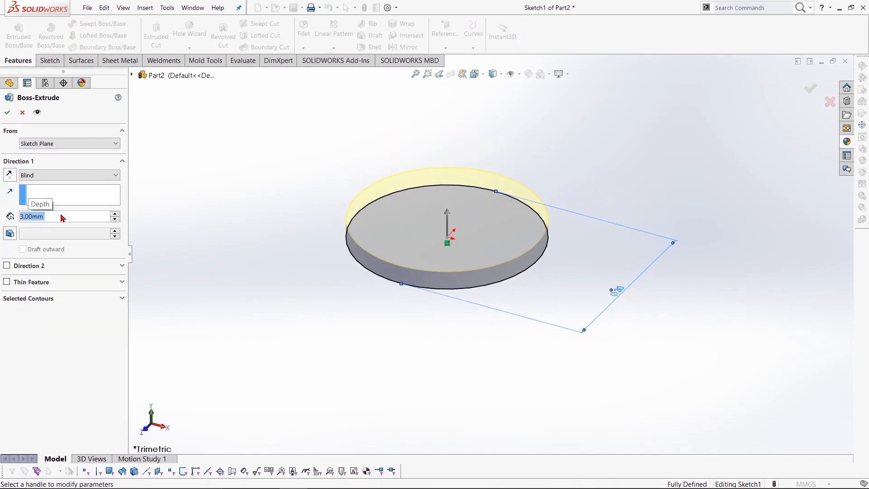
left_click(8, 113)
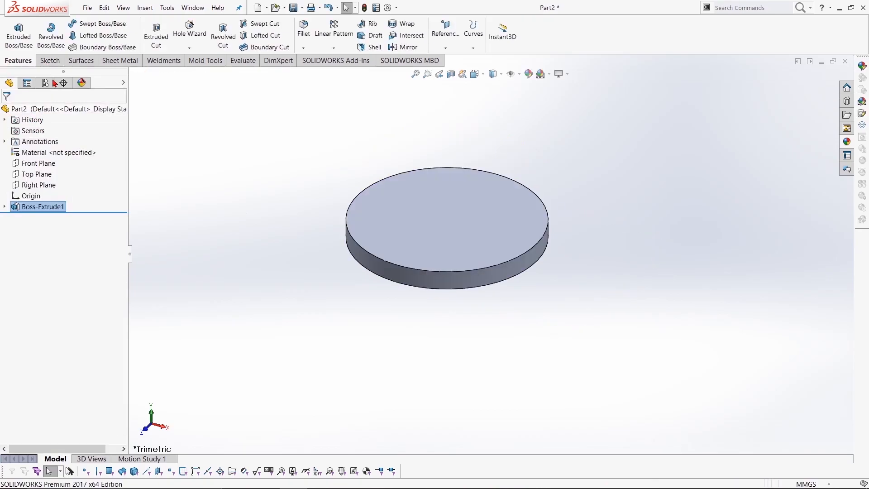
Step: On the Front Plane, sketch a vertical line about 2.3 mm up from the disc's top centre and a horizontal line from its upper end towards the right
left_click(42, 164)
left_click(92, 148)
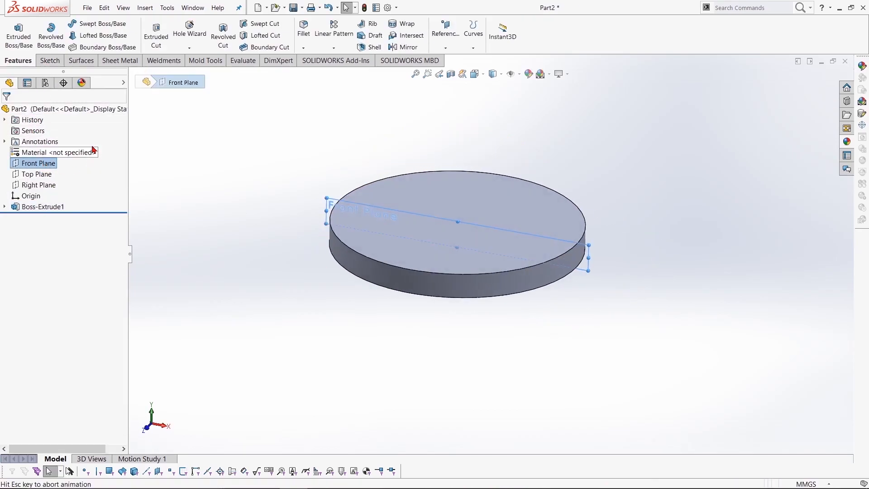
left_click(51, 62)
left_click(85, 25)
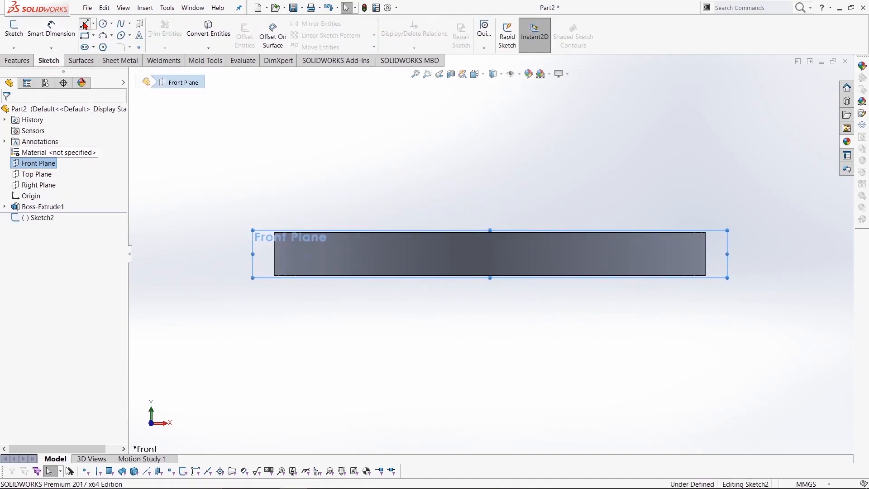
left_click(490, 232)
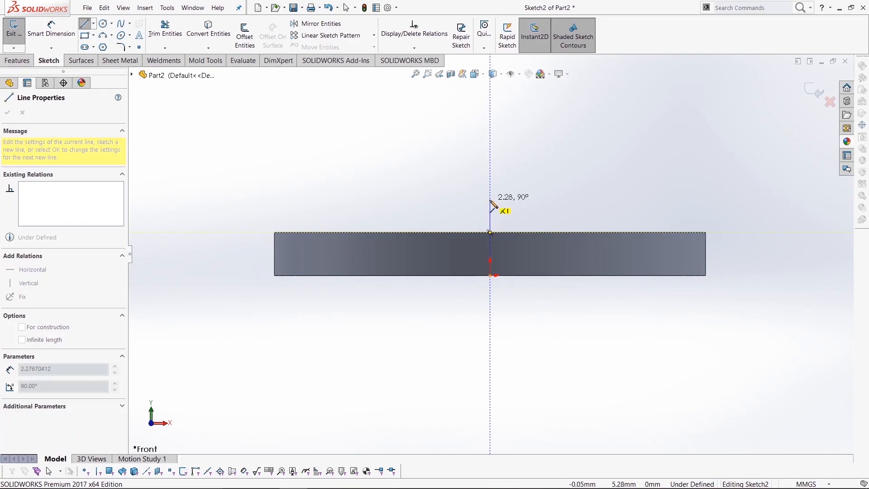
left_click(490, 199)
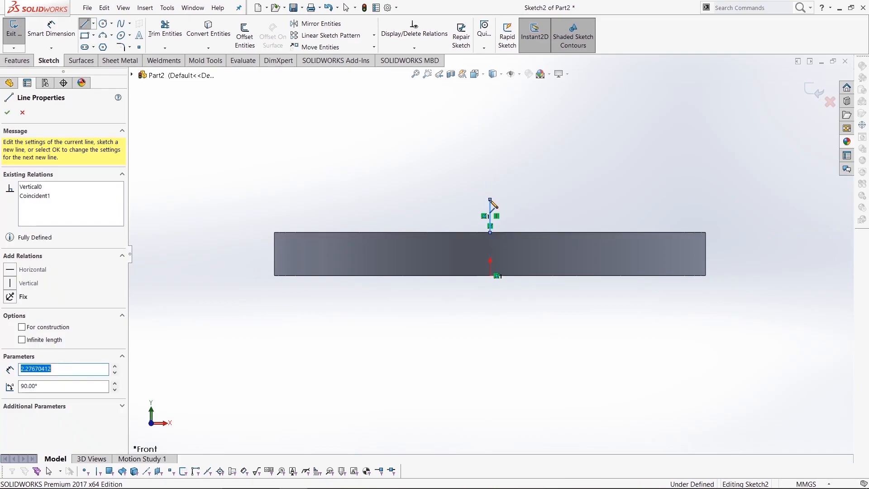
left_click(681, 199)
right_click(652, 172)
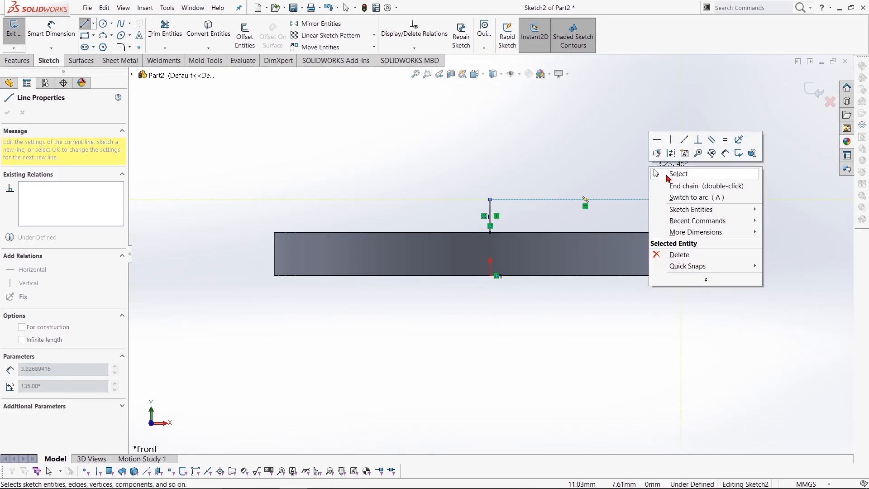
left_click(668, 173)
Step: Sketch a slanted line from the disc's upper-right corner across the horizontal line and trim the overhanging ends of both lines
left_click(86, 26)
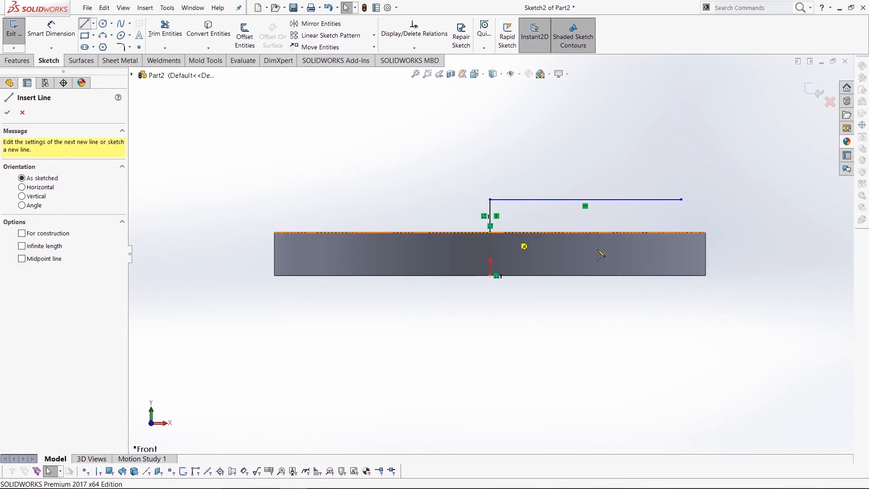
left_click(705, 232)
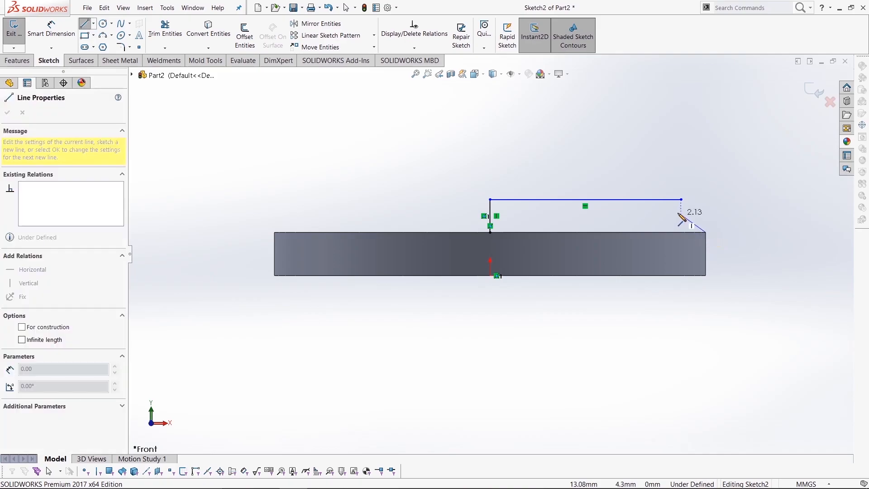
left_click(662, 189)
right_click(619, 144)
left_click(643, 156)
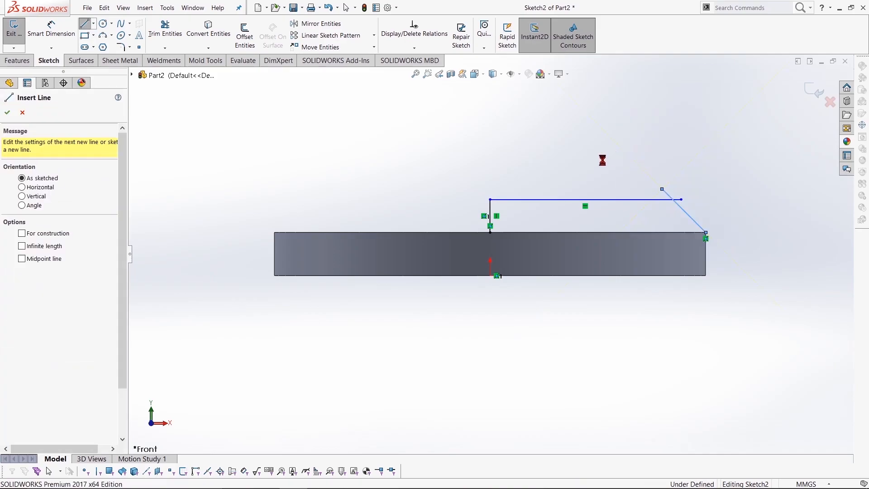
left_click(164, 29)
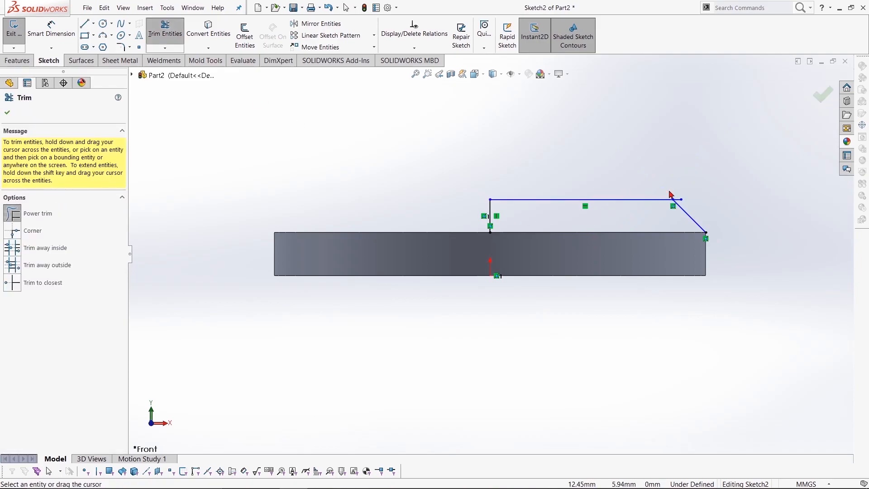
Step: Dimension the short vertical line at the disc's centre as 2 mm
left_click(51, 28)
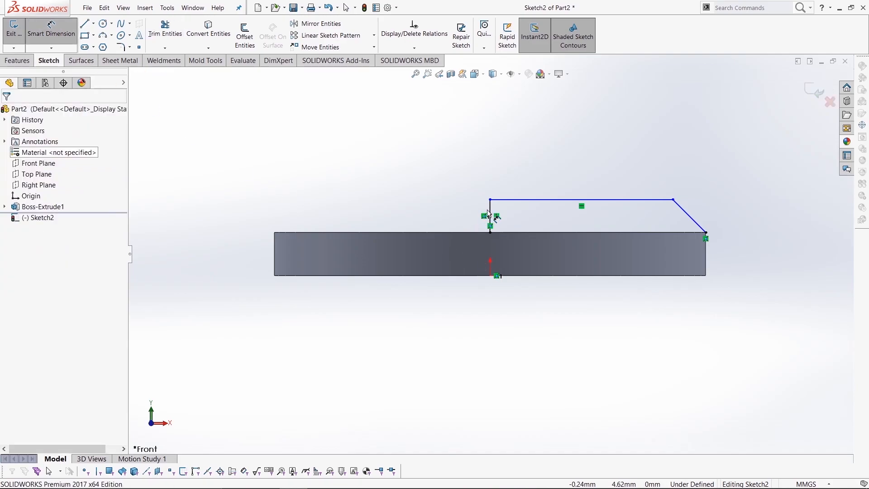
left_click(472, 213)
left_click(444, 214)
key("Return")
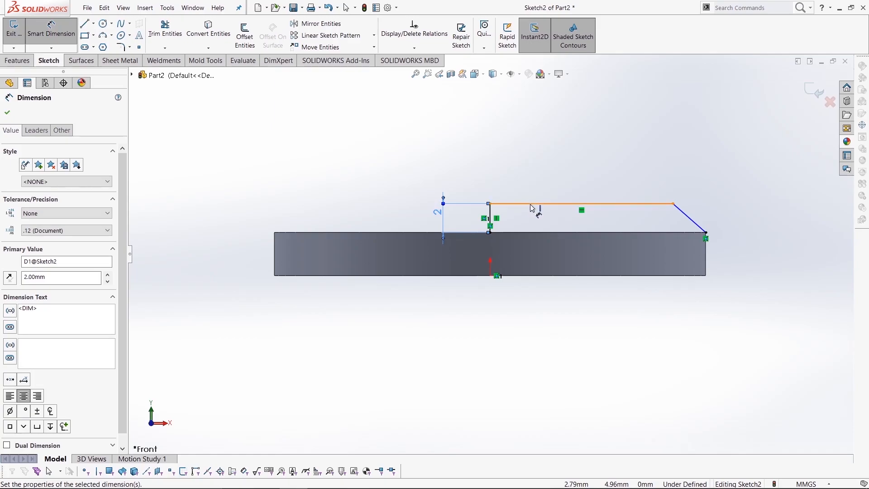
Step: Dimension the horizontal top line of the profile as 13 mm
left_click(537, 204)
left_click(533, 183)
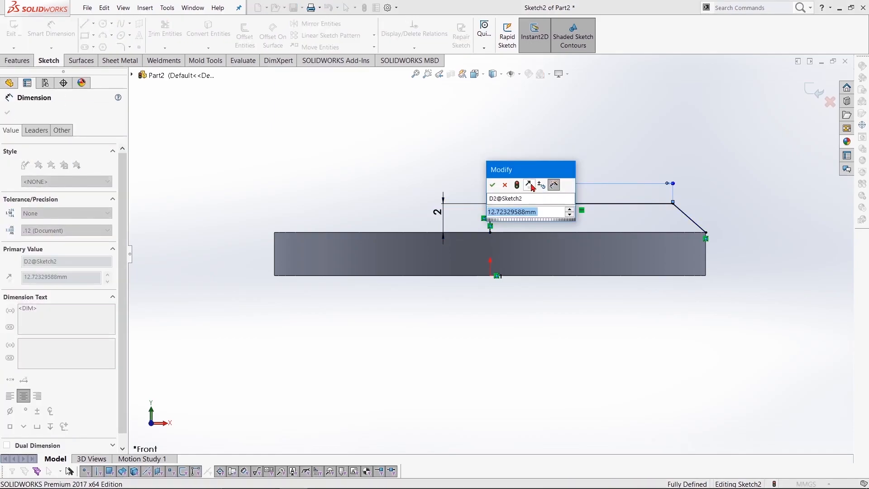
type("13")
key("Return")
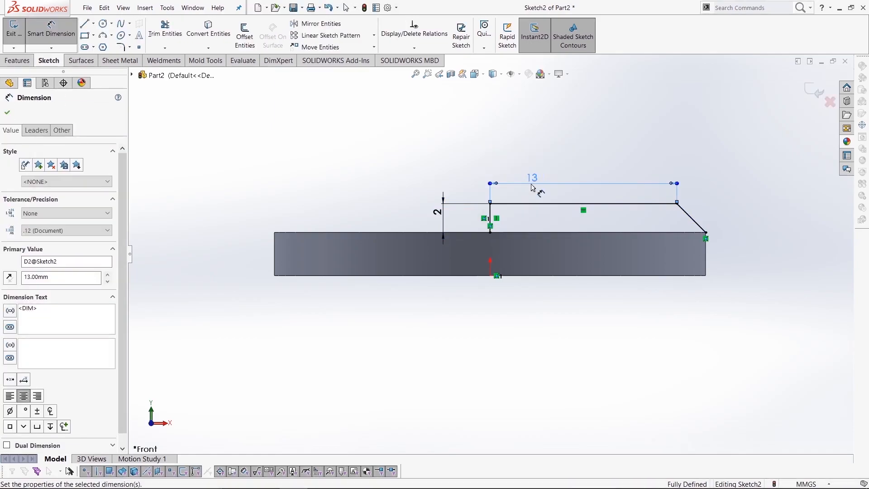
Step: Try to dimension the angle between the slanted line and the disc's top edge
left_click(684, 233)
left_click(683, 218)
left_click(670, 219)
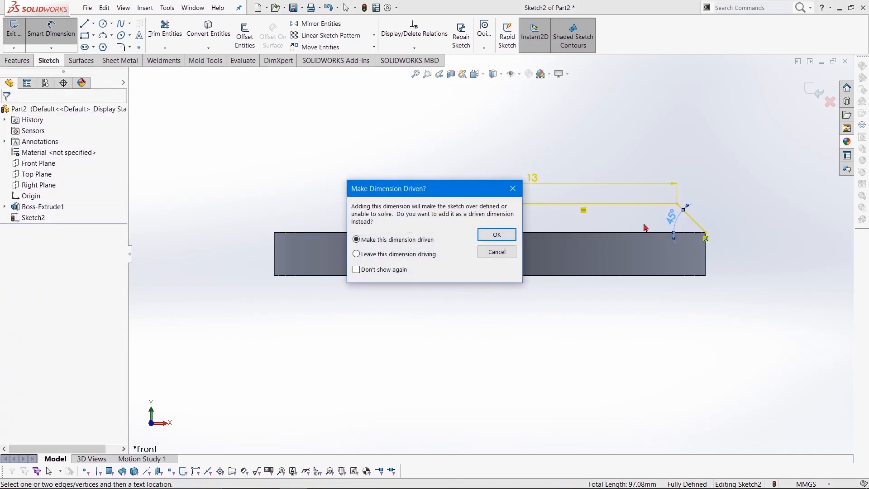
left_click(497, 252)
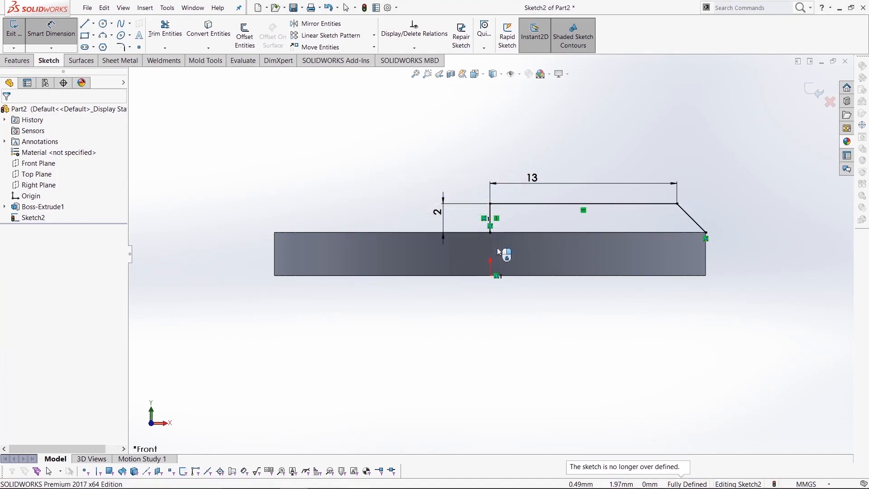
Step: Close the profile with a 15 mm horizontal line along the disc's top edge, from the vertical line's lower end to the slanted line's lower end
left_click(95, 24)
left_click(99, 34)
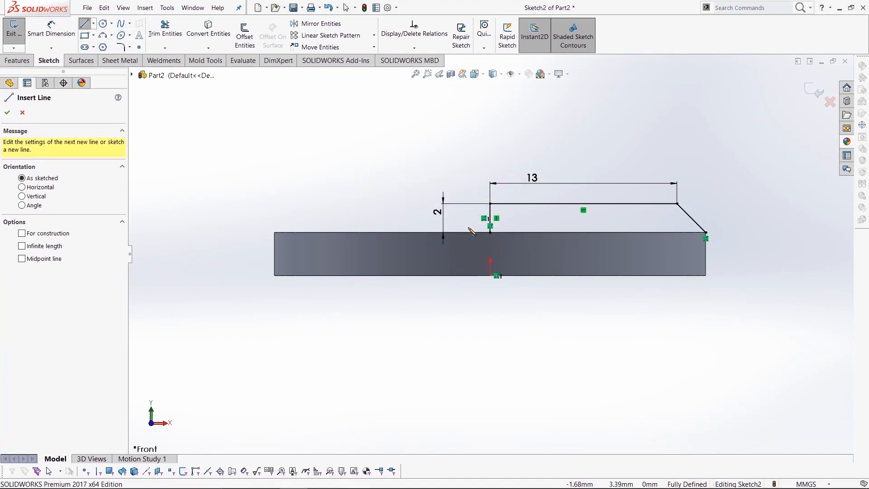
left_click(491, 232)
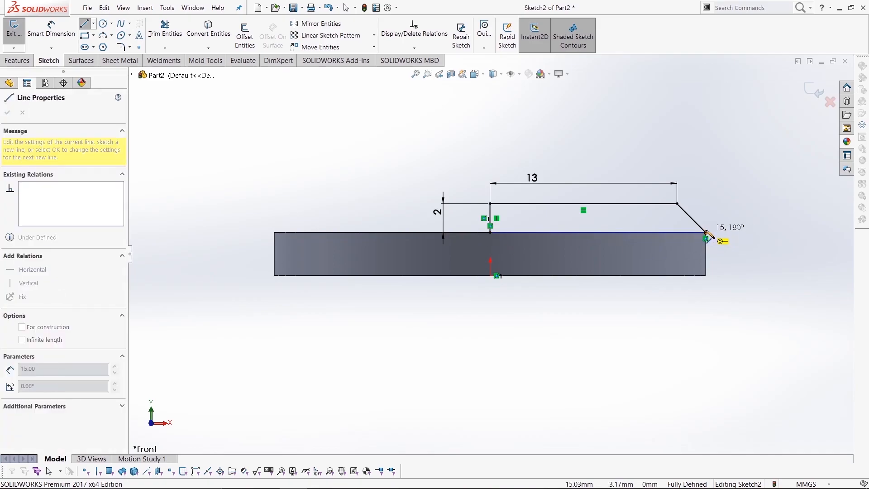
left_click(706, 233)
right_click(684, 175)
left_click(690, 174)
left_click(16, 60)
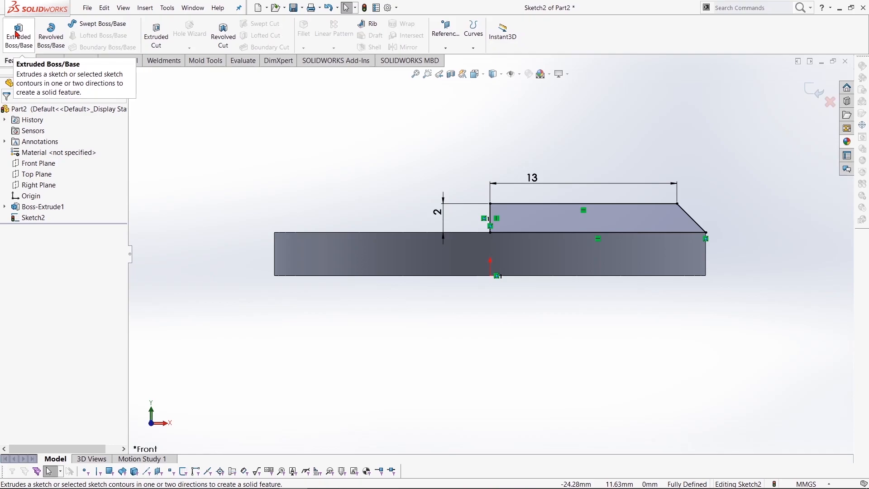
left_click(17, 34)
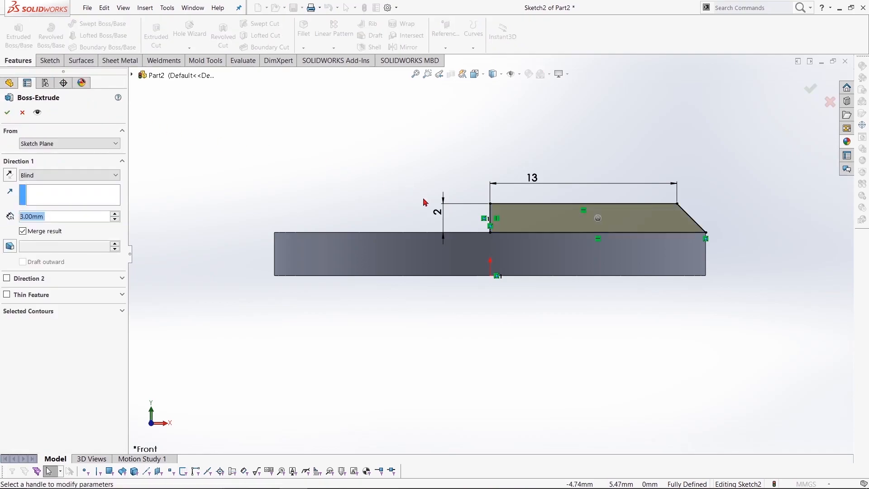
left_click(24, 112)
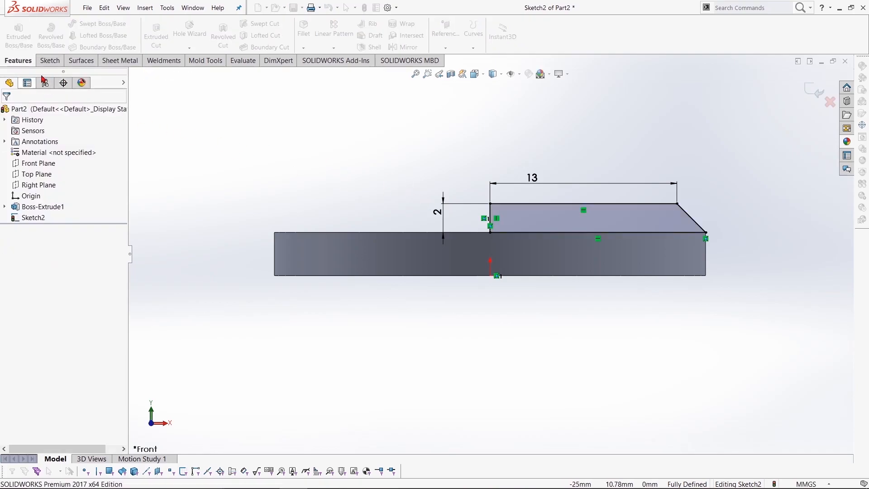
Step: Revolve the bevelled profile 360° about its short vertical line, merging it with the disc
left_click(51, 36)
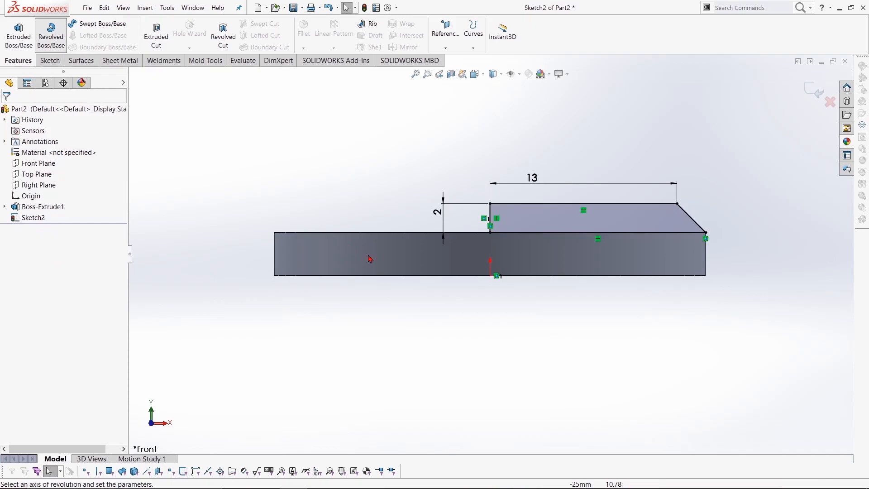
left_click(490, 215)
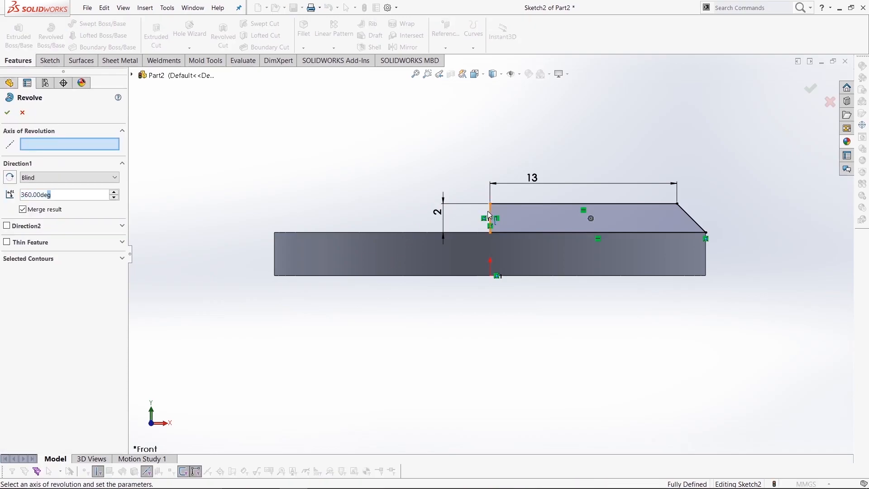
left_click(7, 112)
Step: Sketch a vertical line about 9.6 mm long on the Front Plane, rising from the centre of the part's top face
left_click(54, 60)
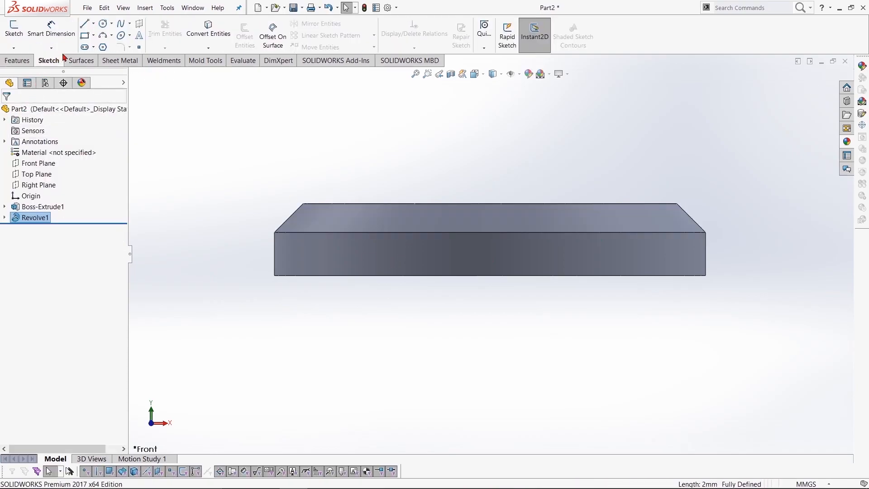
left_click(86, 23)
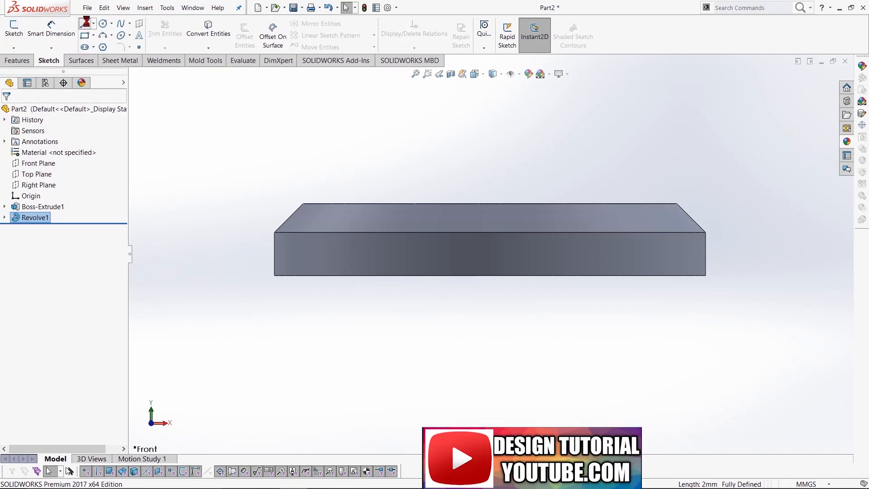
left_click(132, 75)
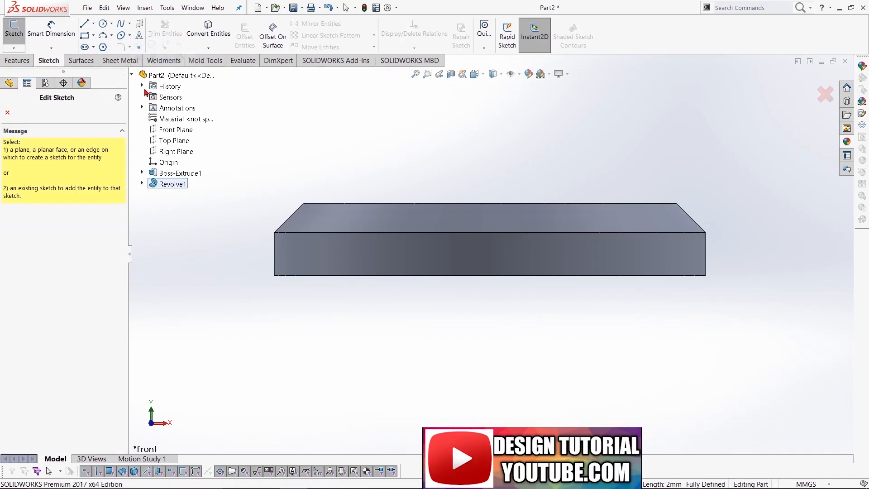
left_click(175, 129)
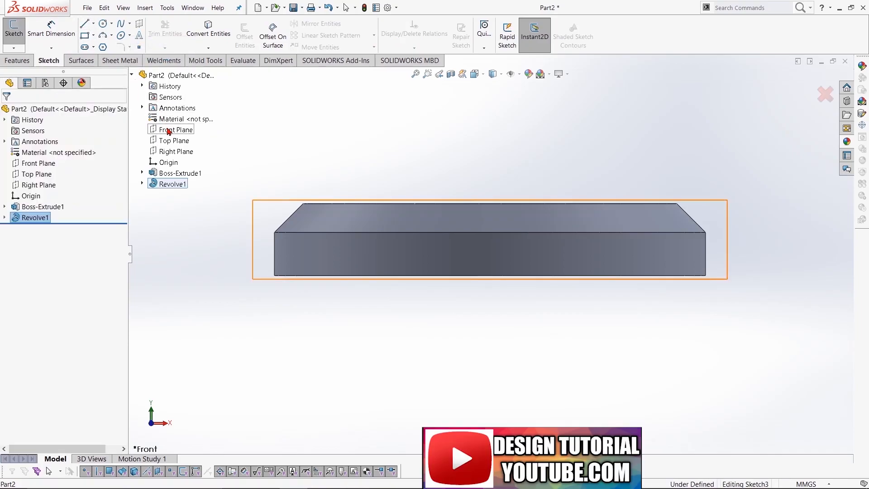
left_click(489, 203)
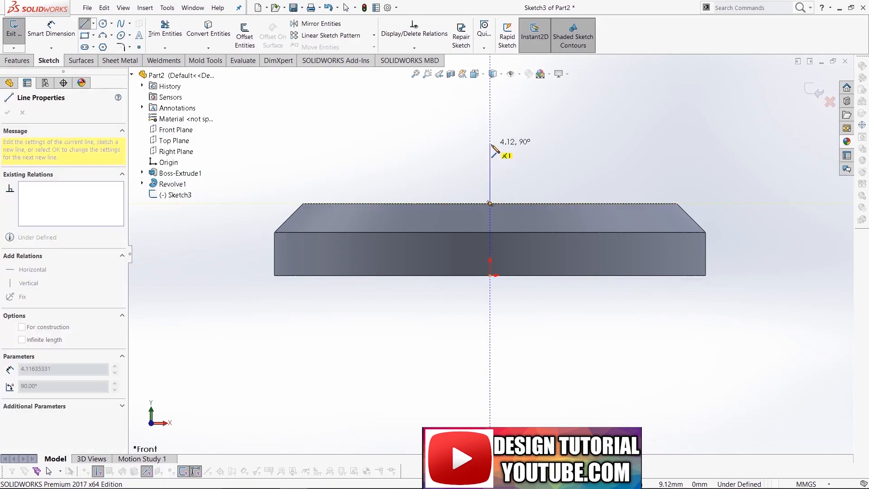
key("z")
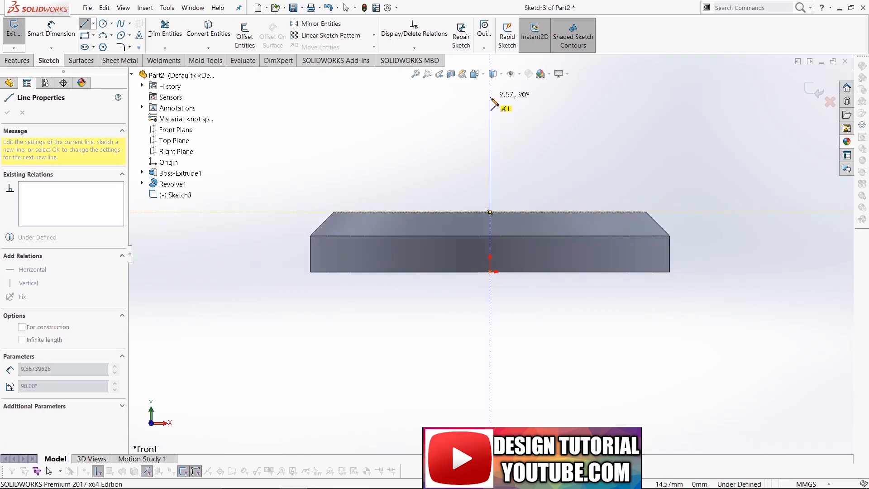
left_click(490, 97)
right_click(489, 62)
left_click(516, 101)
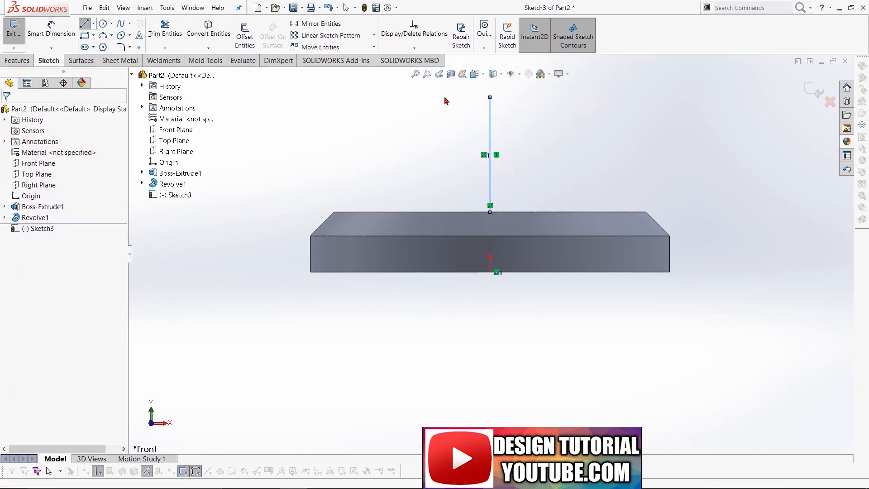
Step: Draw a horizontal line about 9.6 mm long outward from the vertical line's upper end
left_click(86, 25)
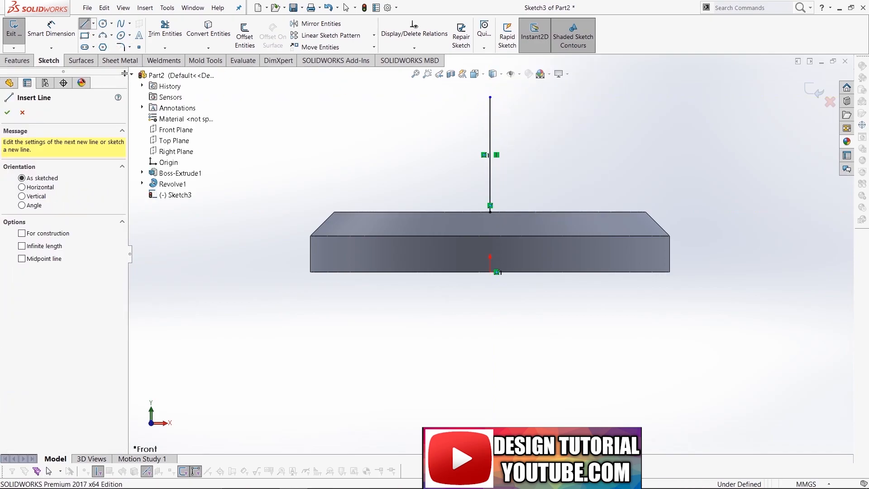
left_click(490, 96)
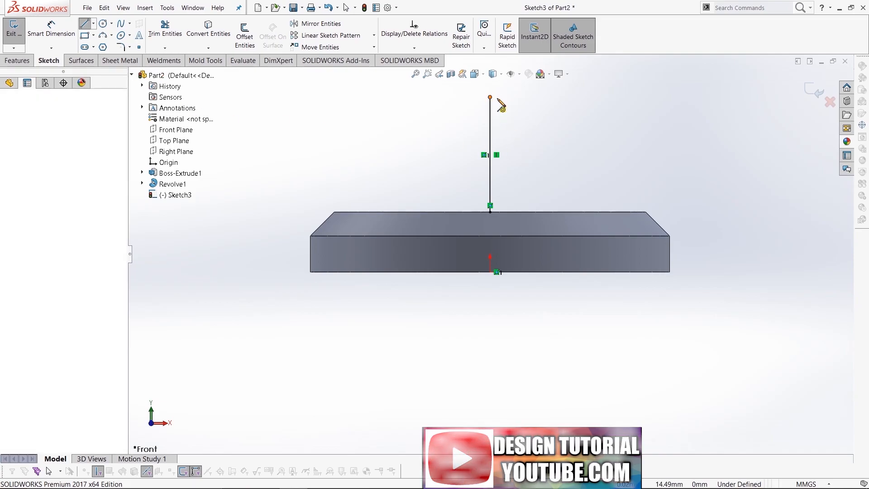
left_click(607, 97)
right_click(607, 98)
left_click(625, 104)
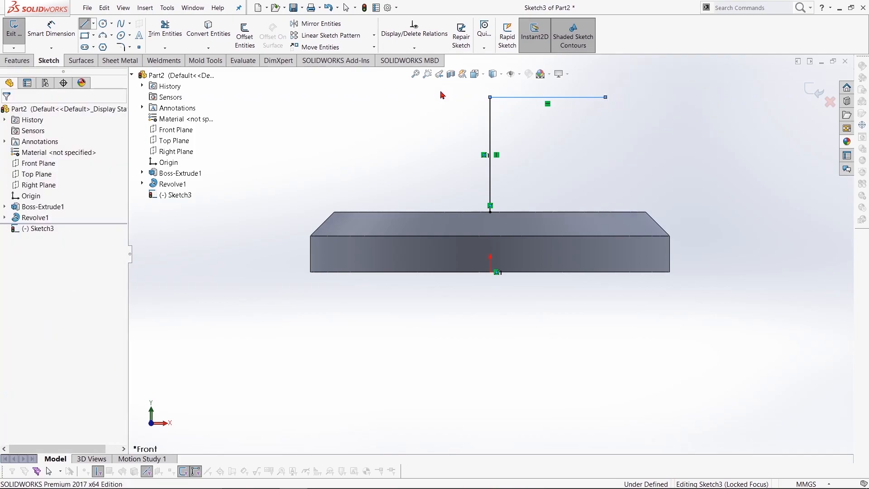
Step: Draw an outward-bulging three-point arc of about 7.2 mm radius from the bevel's upper corner to the horizontal line's outer end
left_click(104, 35)
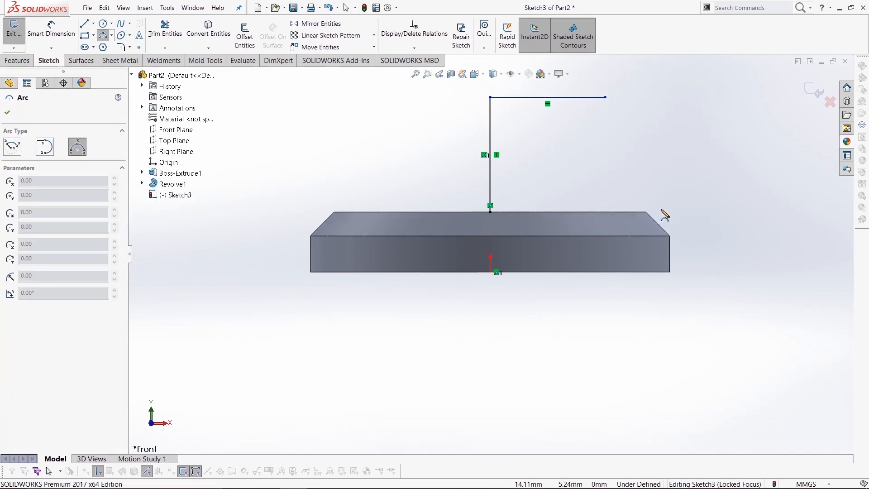
left_click(647, 212)
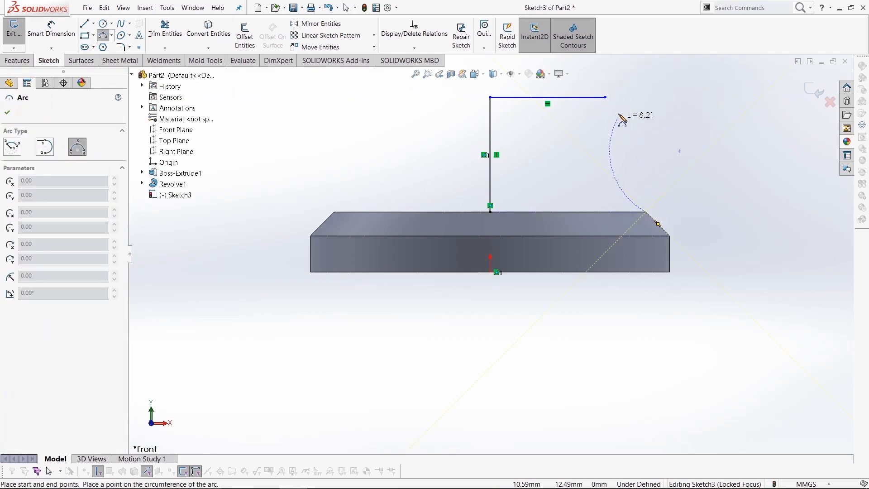
left_click(605, 97)
left_click(635, 122)
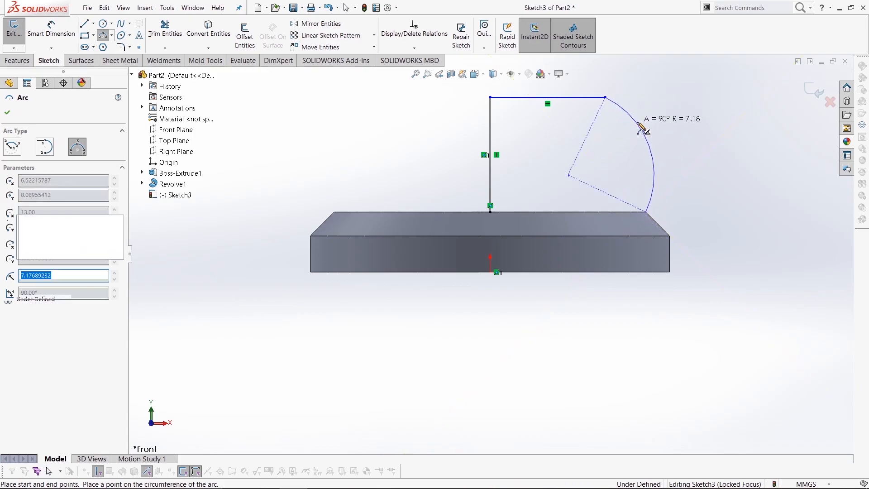
right_click(660, 119)
left_click(681, 126)
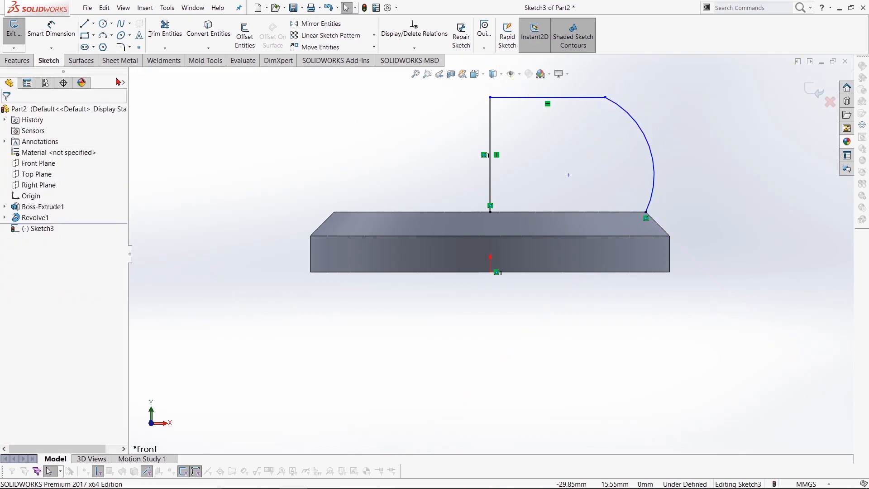
Step: Dimension the vertical centre line of the new profile as 8.97 mm
left_click(51, 29)
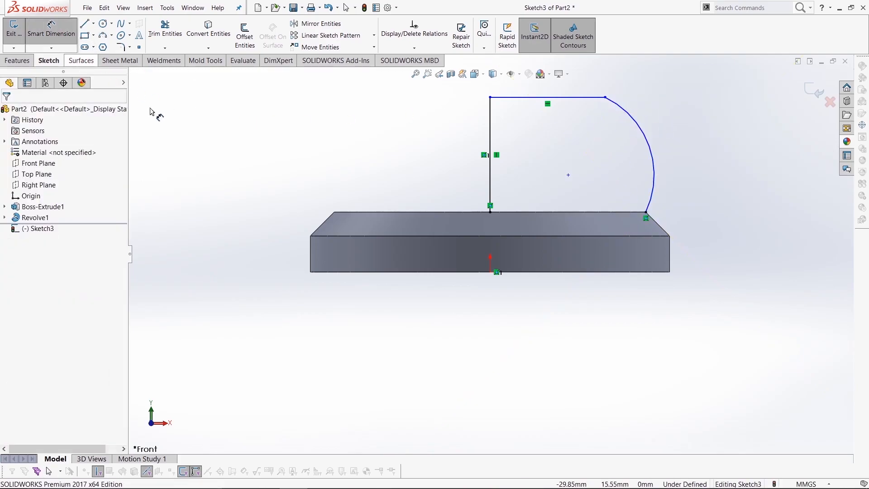
left_click(491, 122)
left_click(442, 121)
type("8")
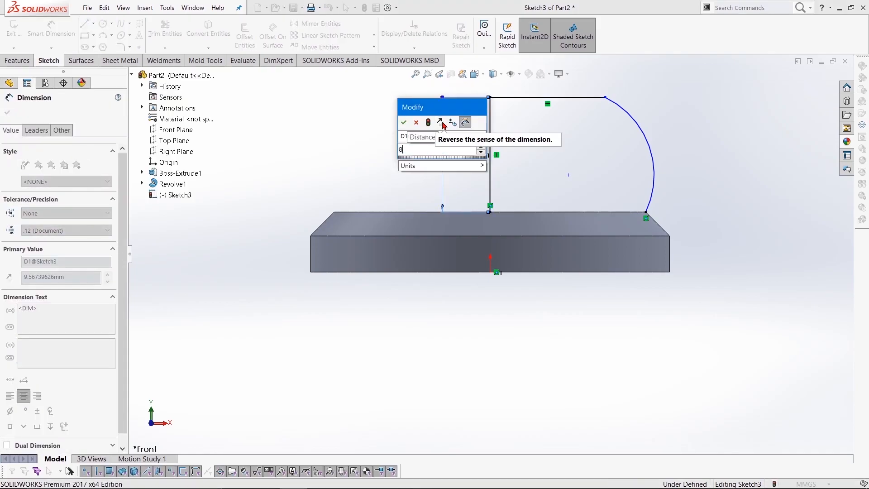
type(".")
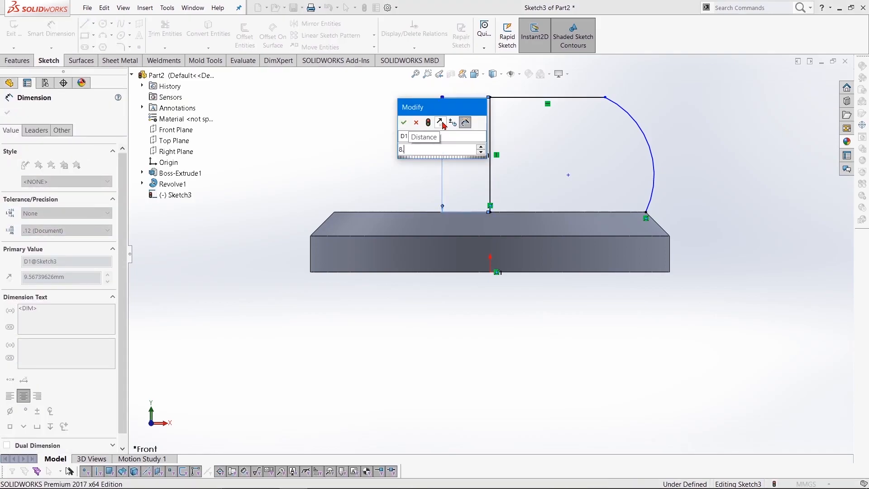
type("9")
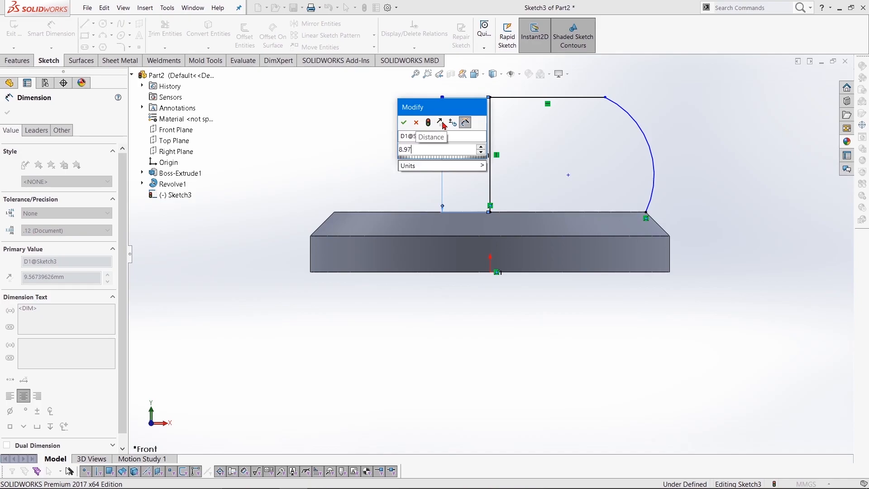
type("7")
key("Return")
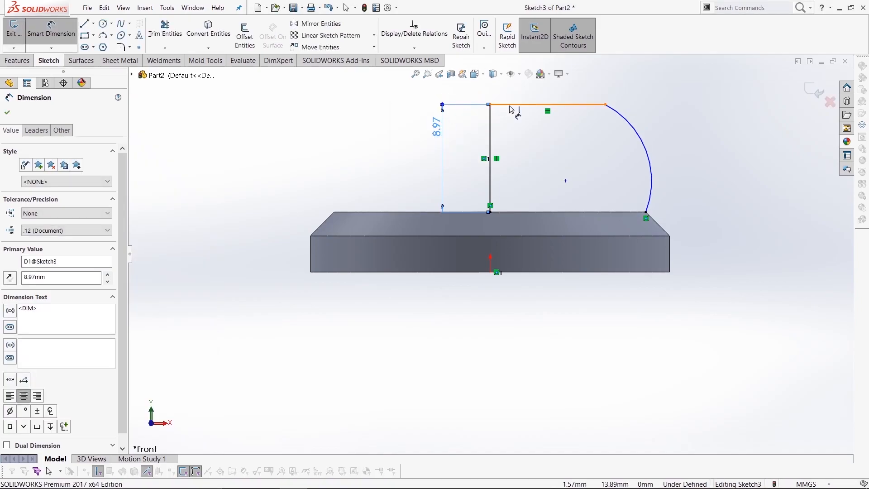
Step: Dimension the profile's horizontal top line as 10 mm
left_click(511, 109)
left_click(525, 93)
type("10")
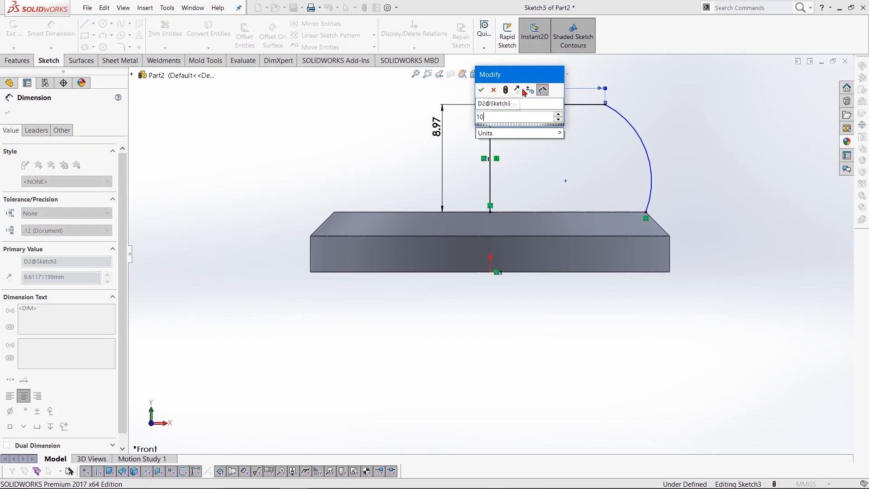
key("Return")
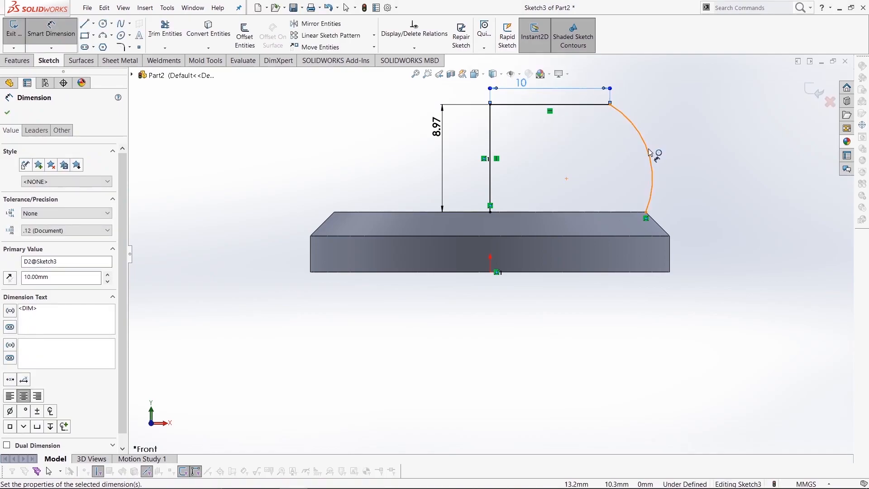
Step: Dimension the arc's radius as 6 mm
left_click(651, 153)
left_click(681, 147)
type("6")
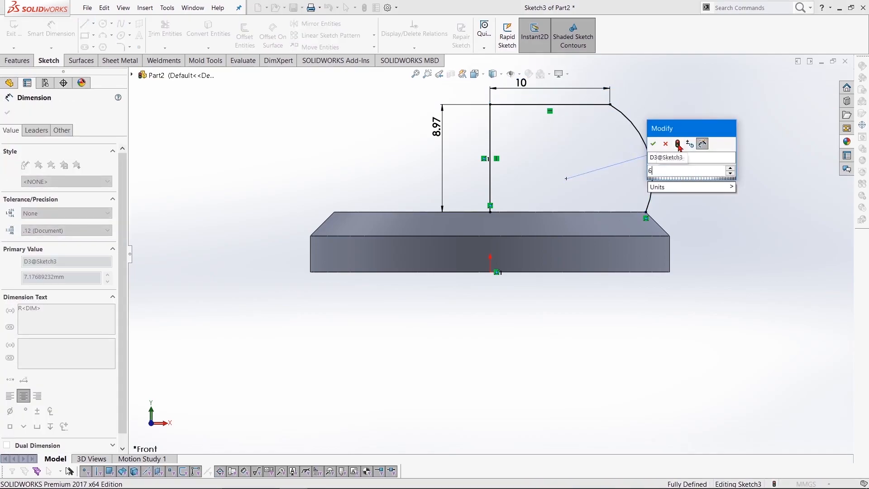
key("Return")
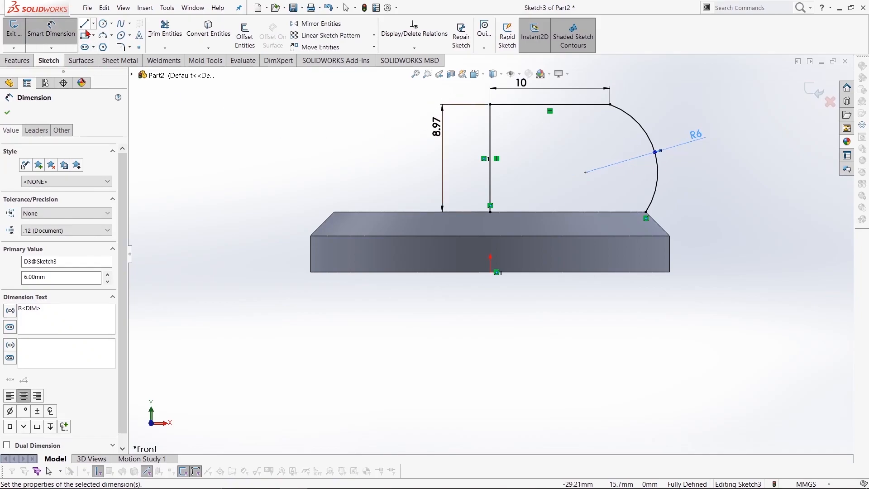
Step: Close the profile with a 13 mm horizontal line from the vertical line's lower end to the arc's lower end
left_click(84, 23)
left_click(490, 211)
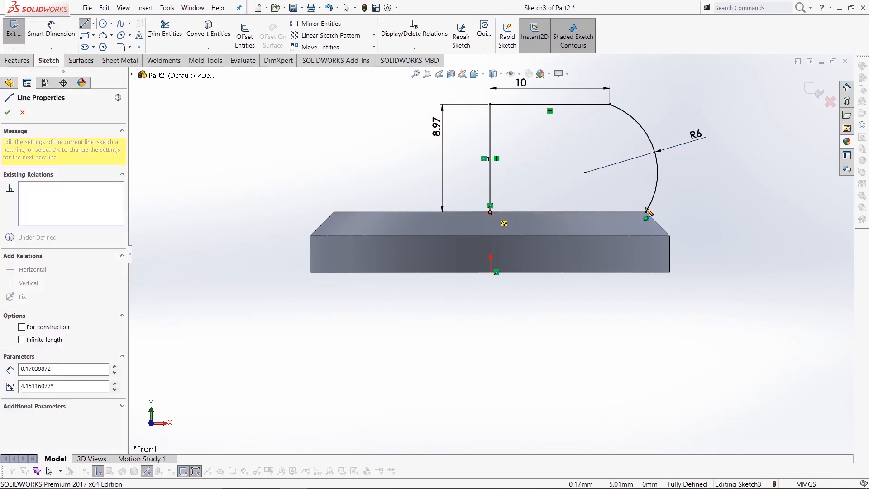
left_click(646, 212)
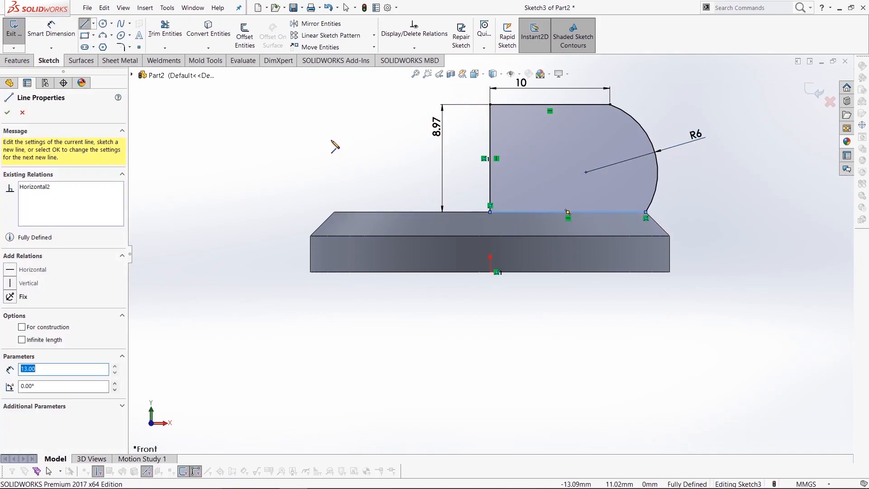
Step: Revolve the rounded profile 360° about its 8.97 mm vertical line, merging it with the part
left_click(14, 61)
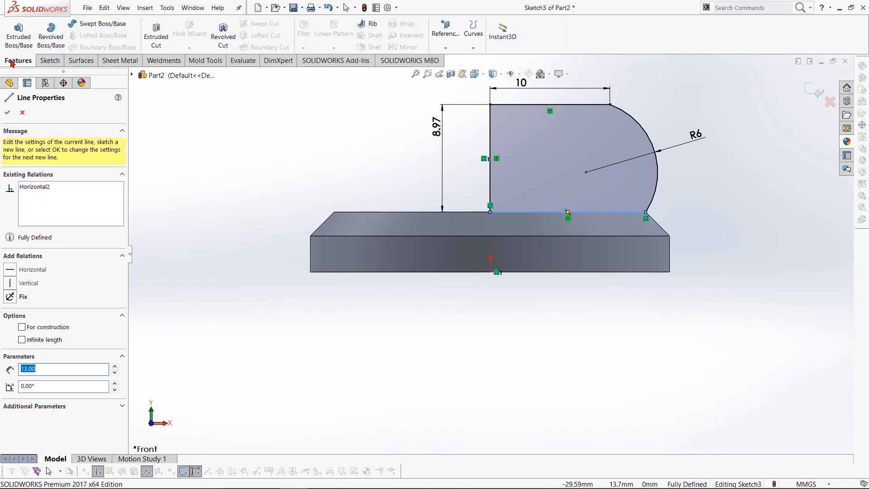
left_click(49, 47)
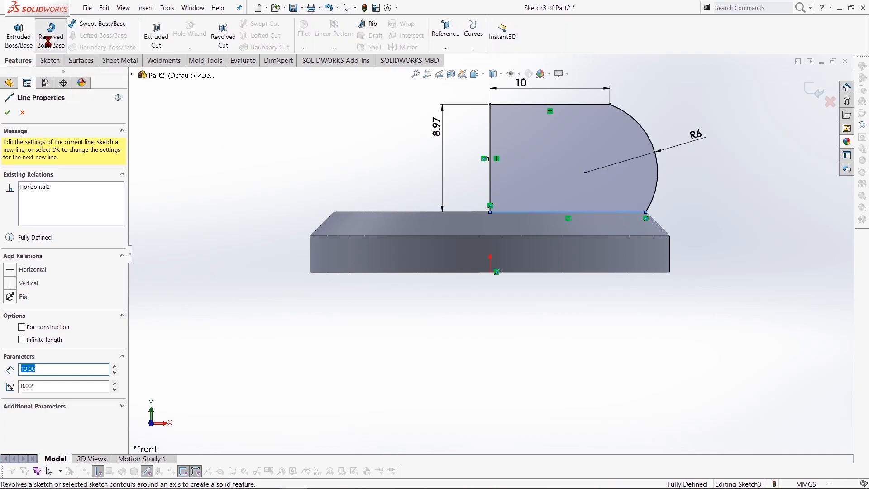
left_click(491, 137)
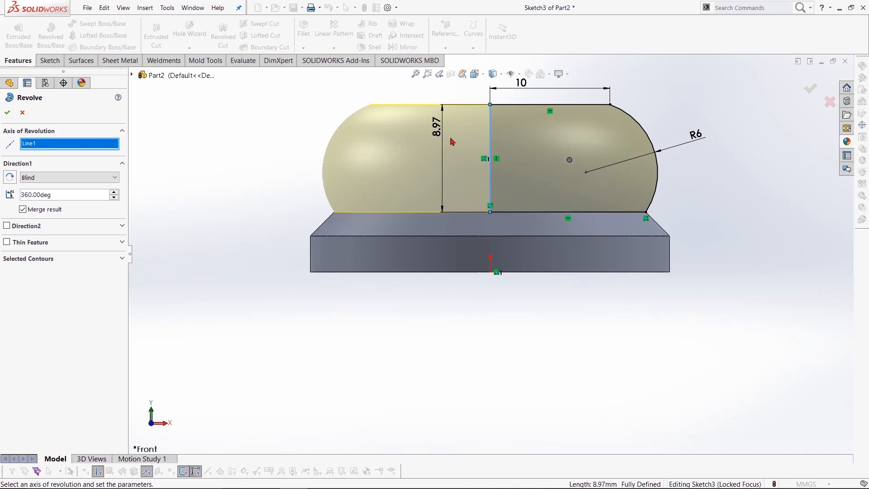
left_click(8, 114)
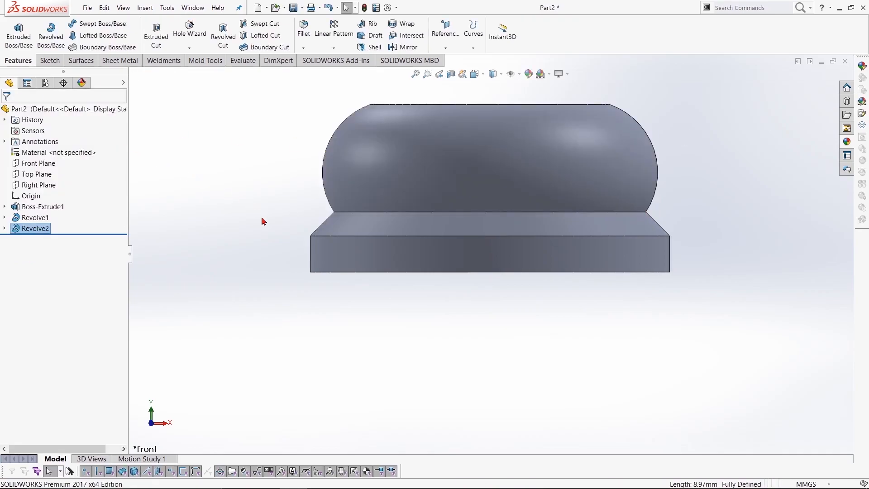
Step: Sketch on the Front Plane a vertical line about 1.7 mm up from the top edge's midpoint and a horizontal line about 10 mm outward
scroll(267, 226, "up", 3)
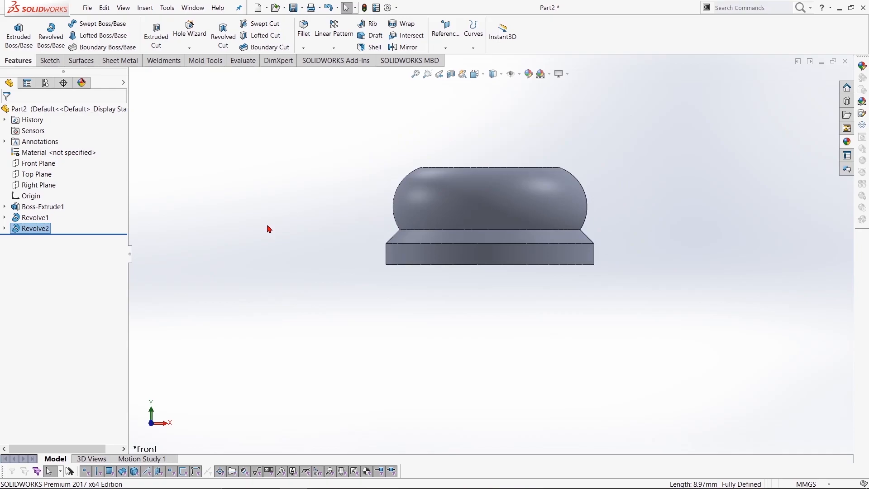
left_click(49, 60)
left_click(91, 24)
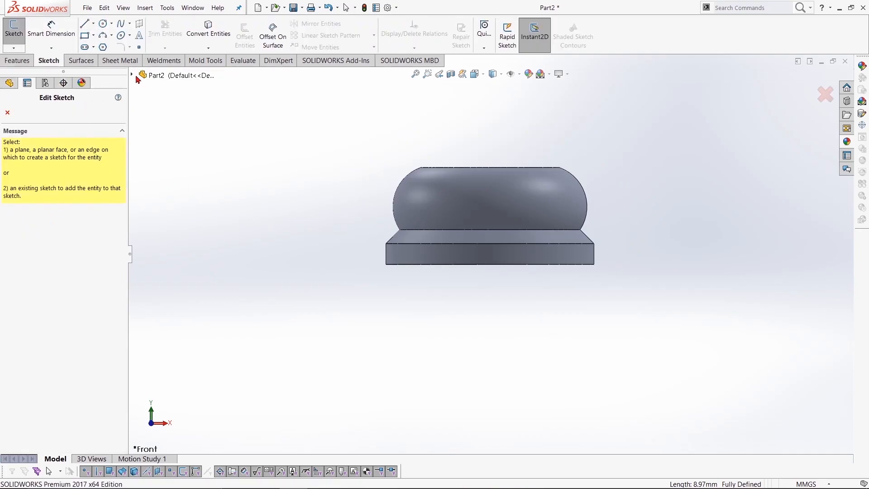
left_click(164, 129)
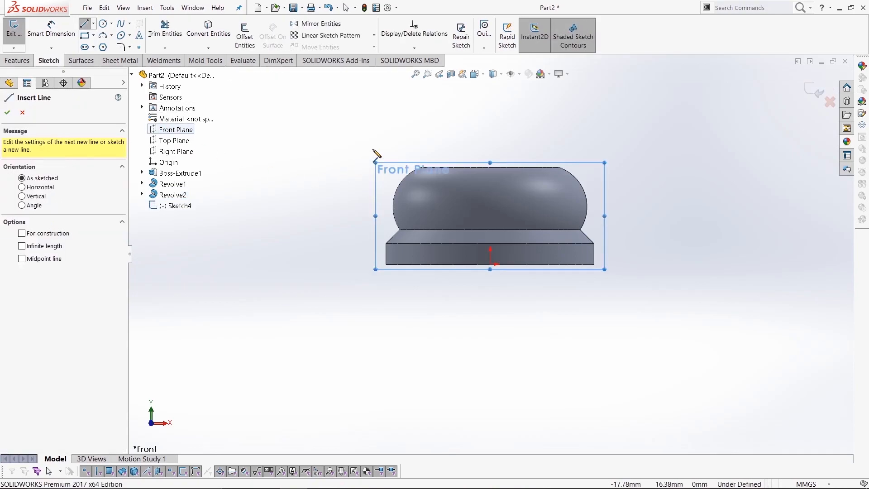
left_click(491, 167)
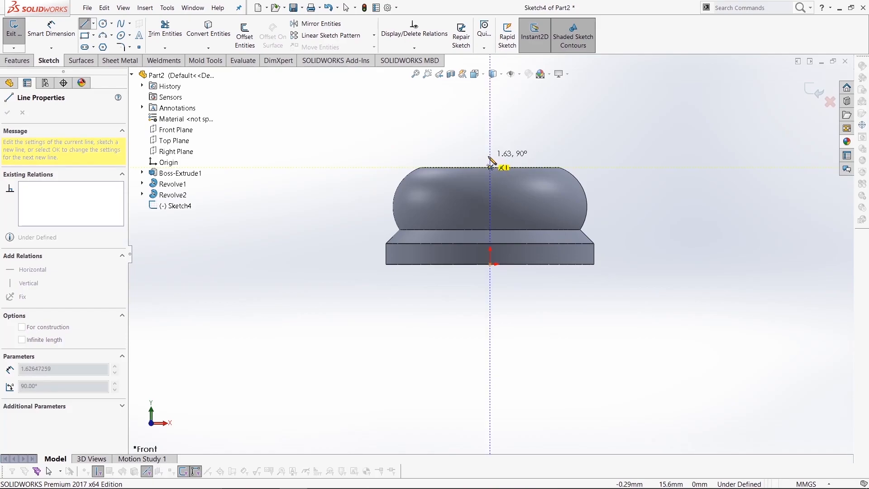
left_click(490, 155)
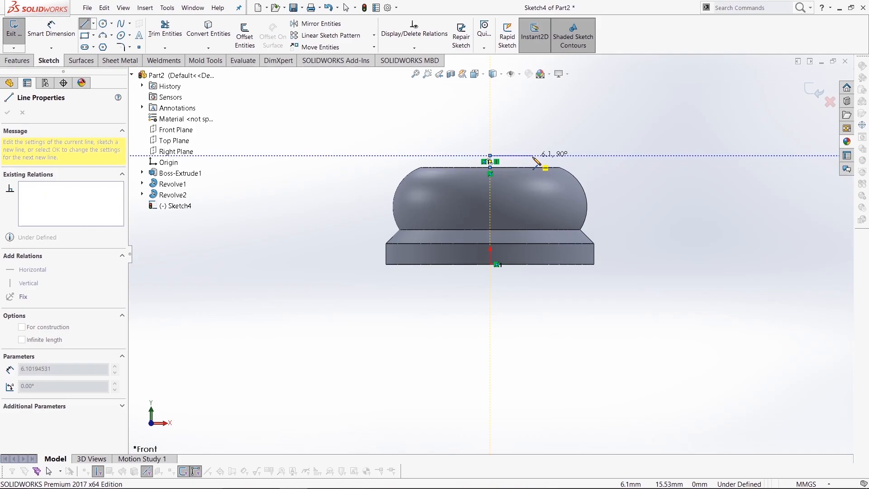
left_click(560, 155)
right_click(594, 138)
left_click(598, 147)
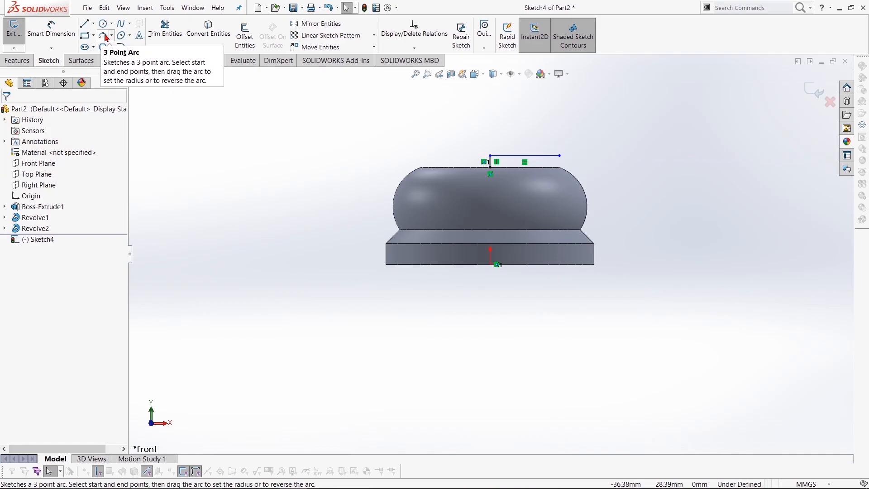
Step: Close the profile with a vertical line at its outer end and a horizontal line along the part's top edge
left_click(85, 23)
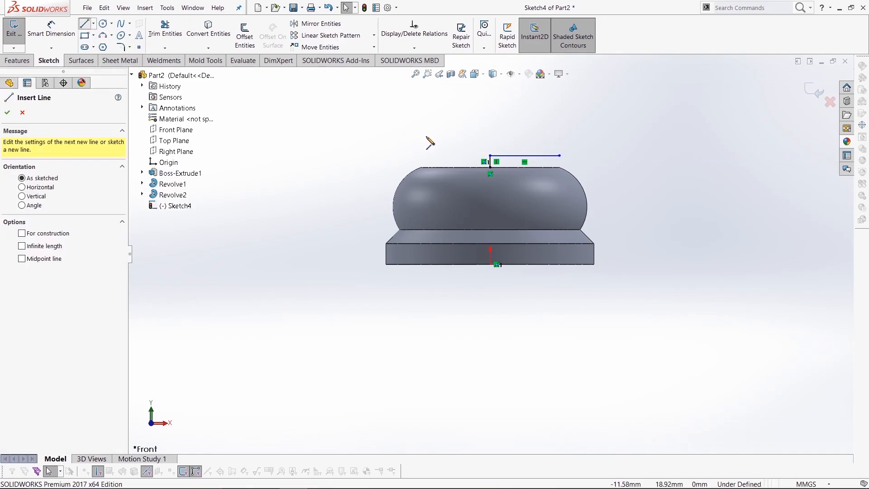
left_click(559, 167)
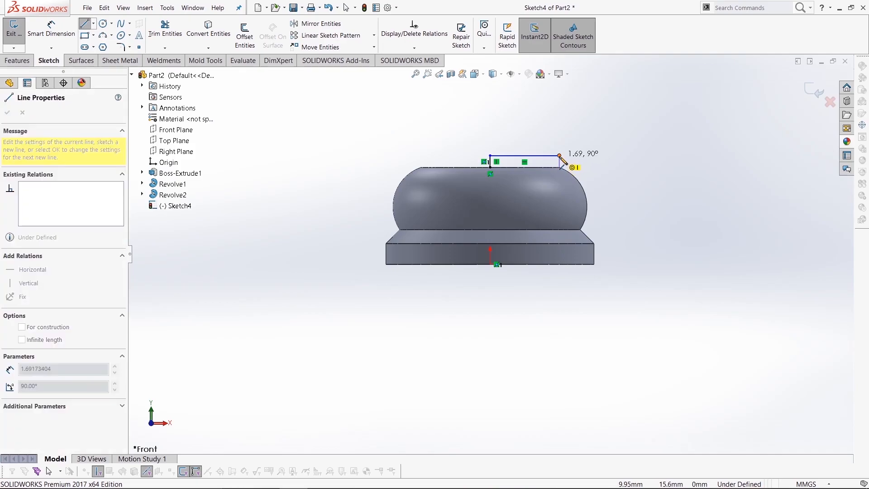
right_click(568, 135)
left_click(597, 141)
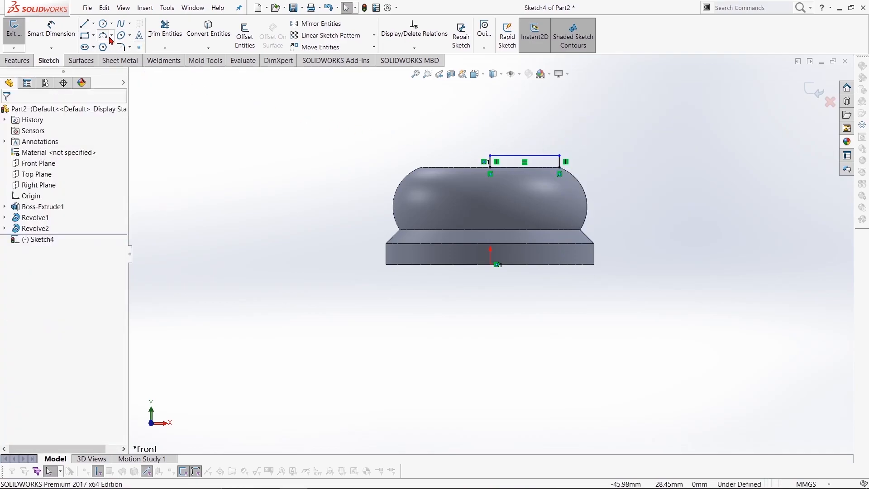
left_click(85, 24)
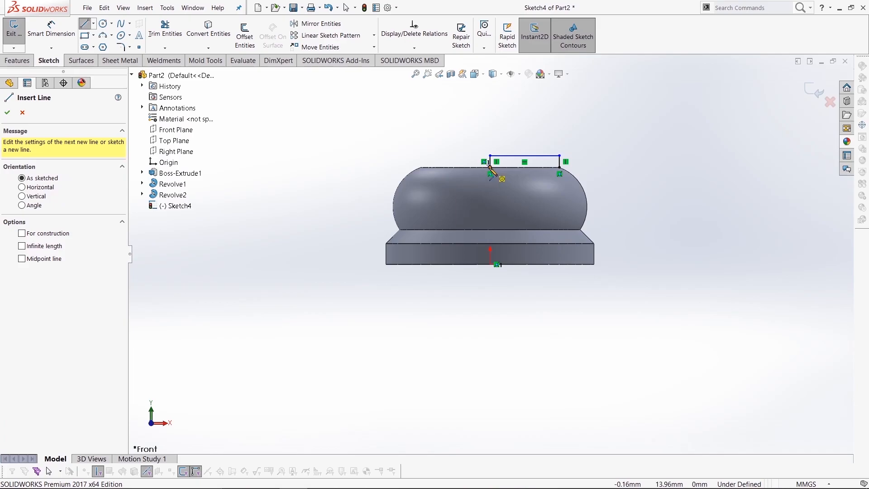
left_click(490, 167)
left_click(560, 167)
right_click(535, 140)
left_click(553, 142)
Step: Try to dimension the profile's horizontal top line
left_click(52, 29)
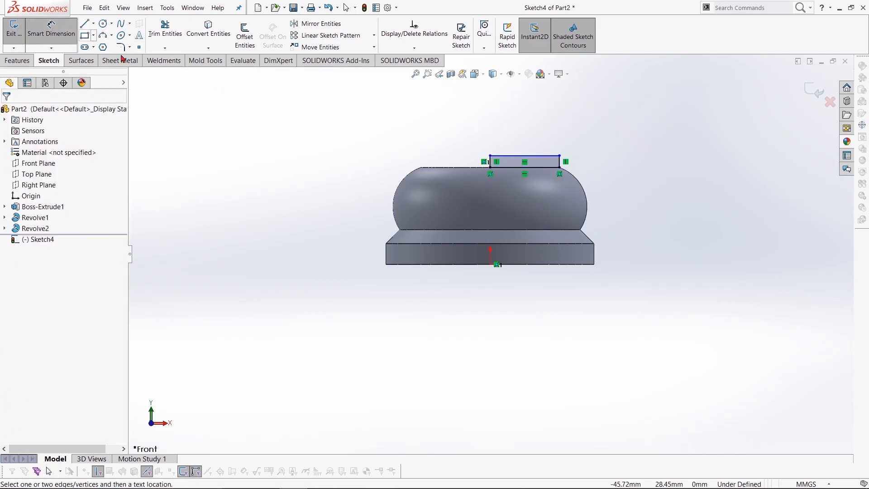
left_click(515, 155)
left_click(516, 147)
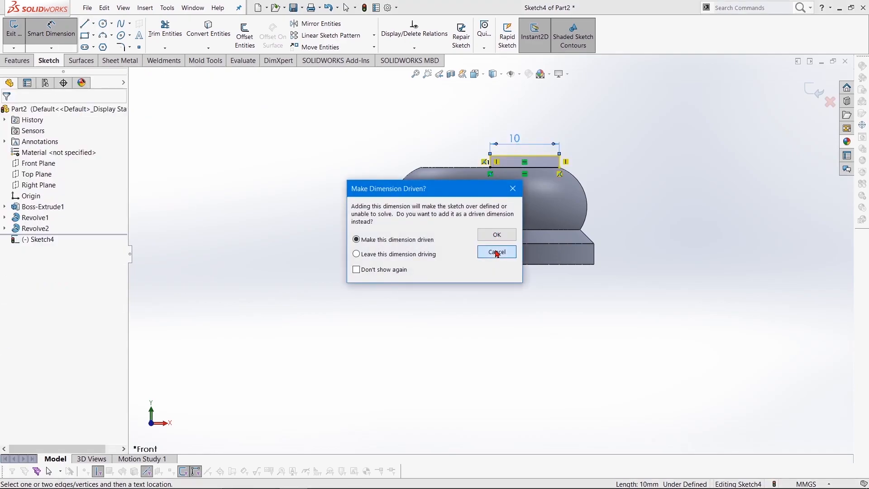
left_click(496, 251)
Step: Dimension the rectangular profile's inner vertical line as 1 mm
left_click(492, 164)
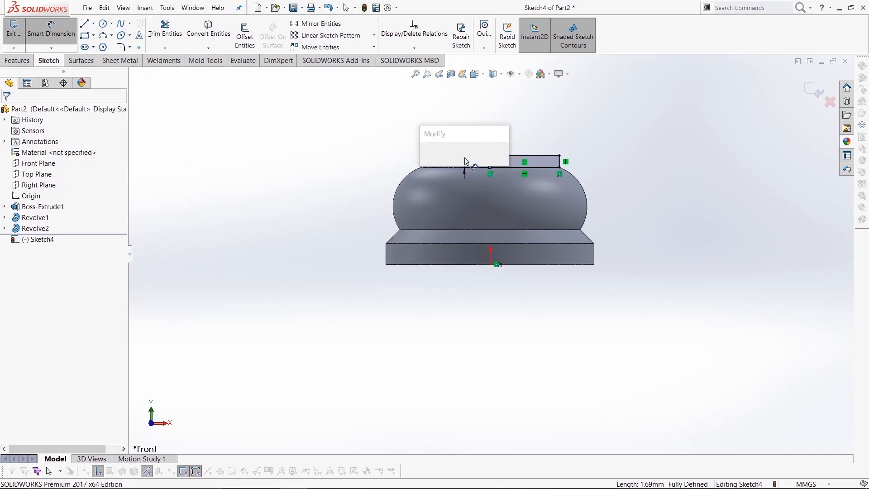
left_click(466, 162)
type("1")
key("Return")
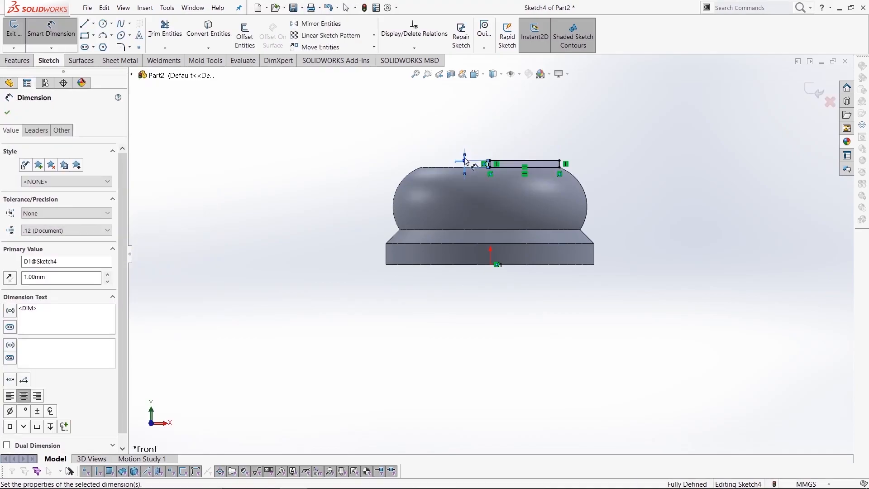
Step: Revolve the rectangular profile 360° about its inner vertical line, merging it with the part
left_click(17, 60)
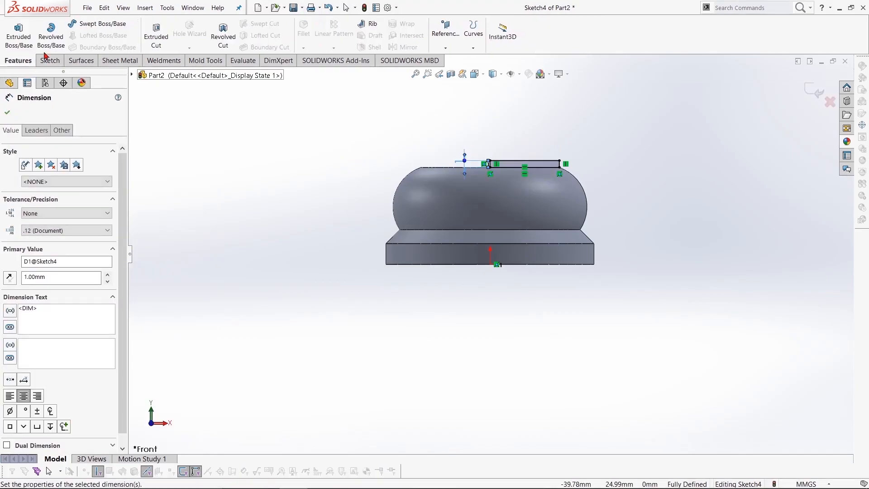
left_click(51, 34)
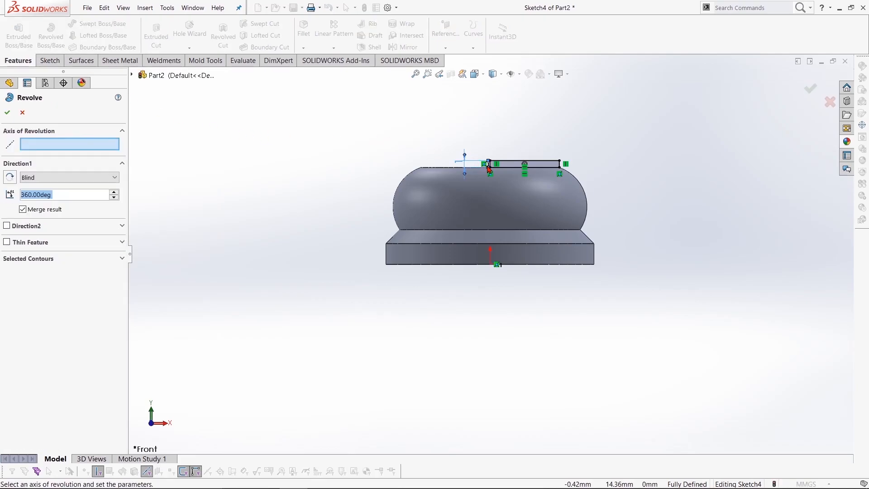
scroll(489, 168, "down", 5)
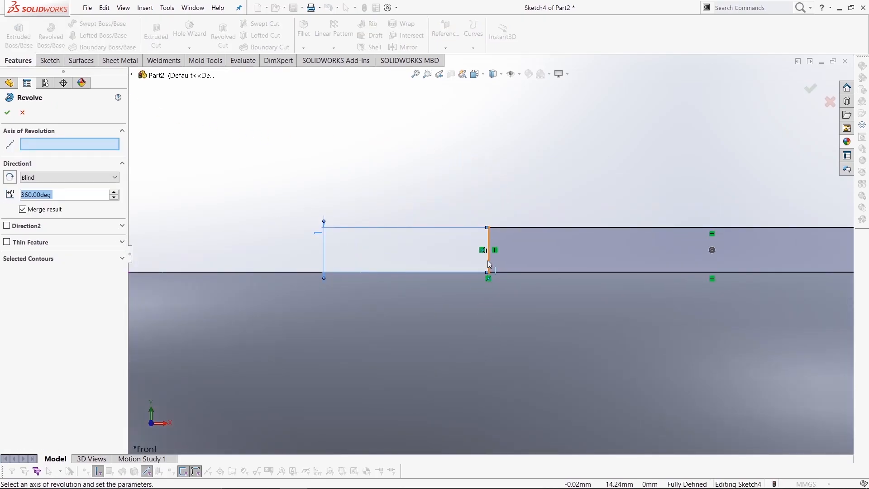
left_click(489, 264)
scroll(485, 262, "up", 6)
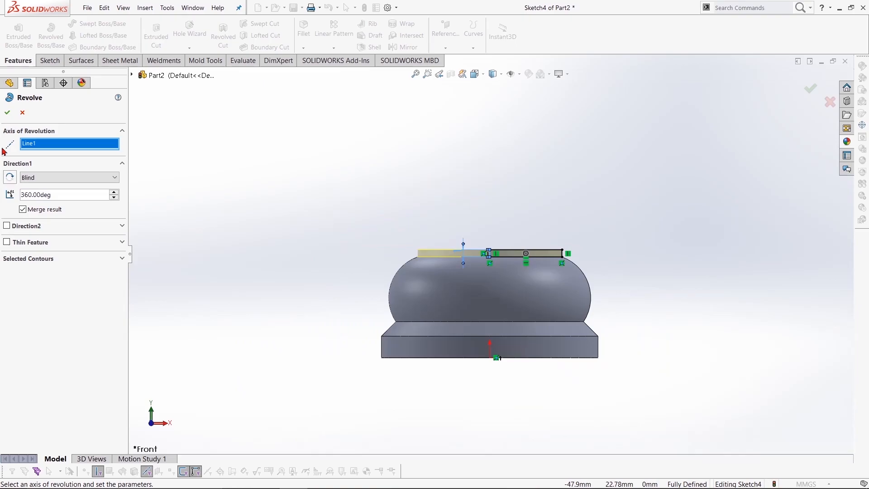
left_click(8, 113)
Step: Sketch on the Front Plane a vertical line about 2.7 mm up from the new top edge's midpoint and a horizontal line about 8.5 mm outward
left_click(49, 60)
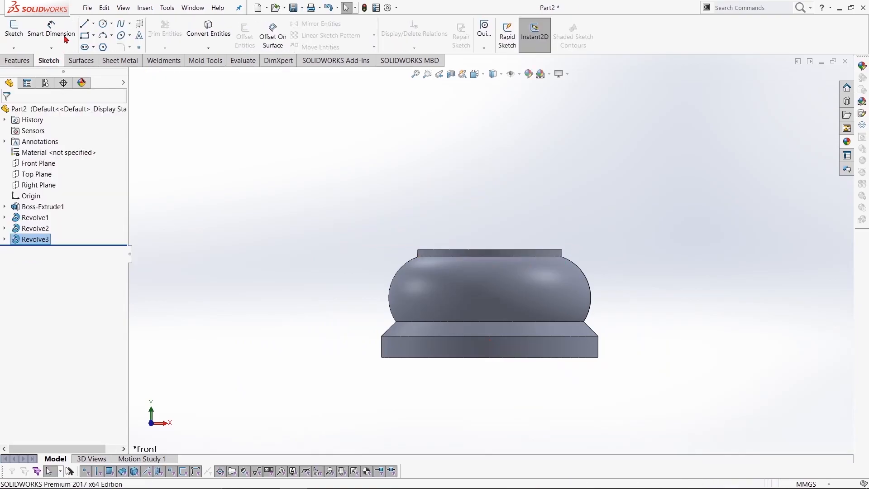
left_click(85, 24)
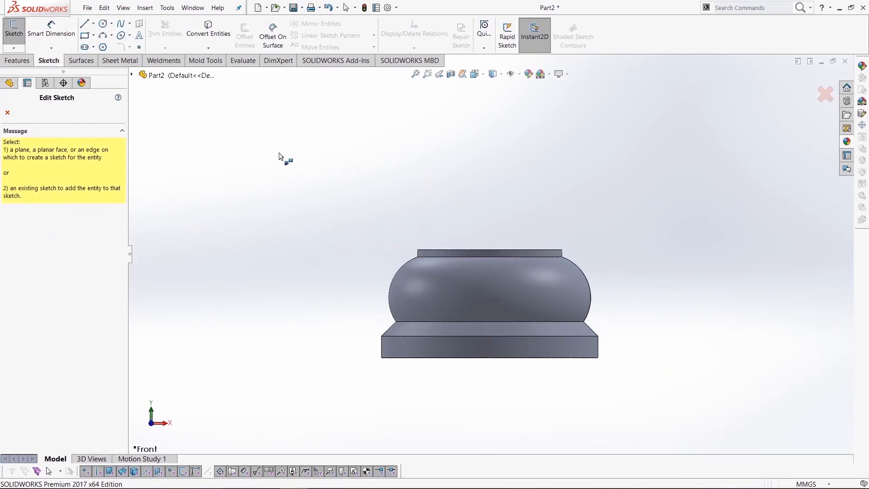
left_click(131, 76)
left_click(175, 129)
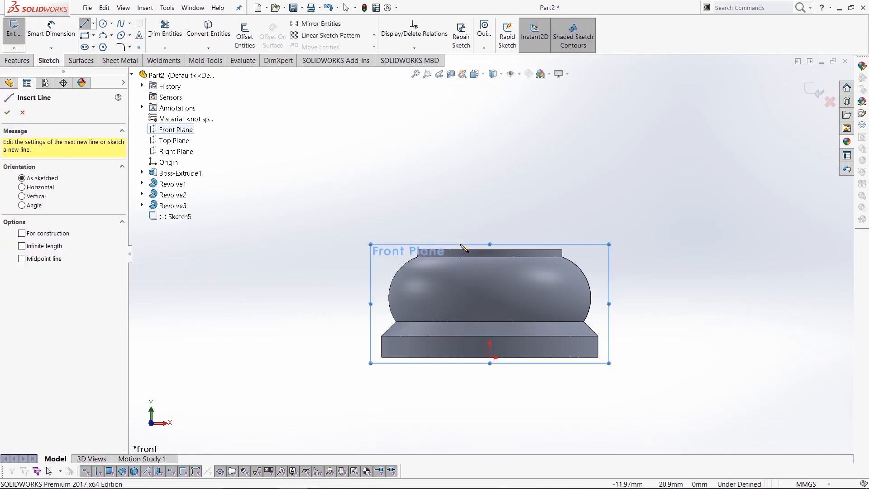
left_click(490, 249)
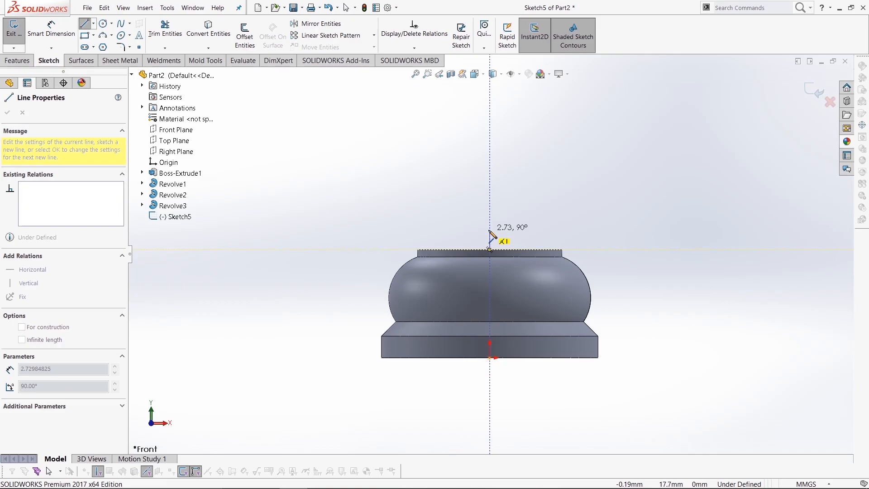
left_click(490, 230)
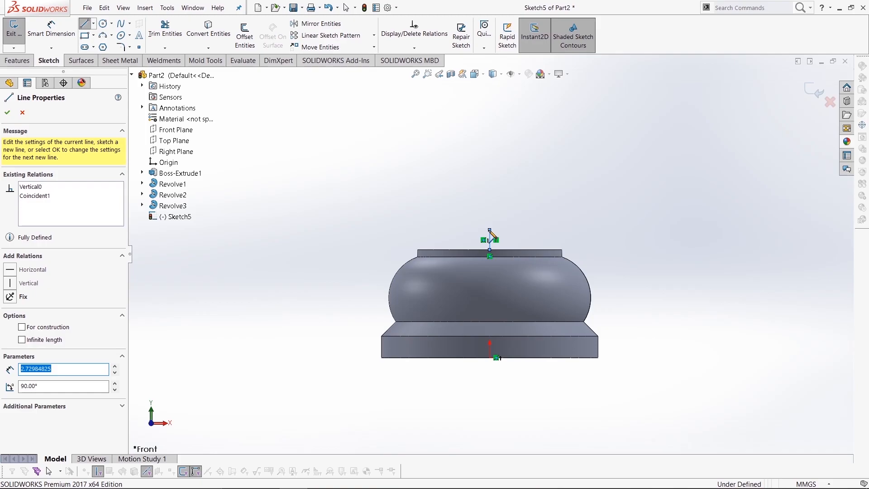
left_click(553, 230)
right_click(533, 196)
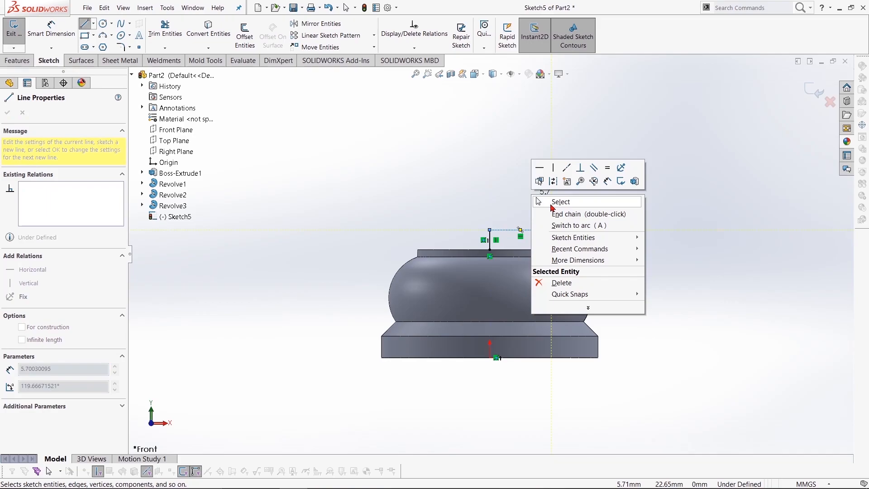
left_click(552, 202)
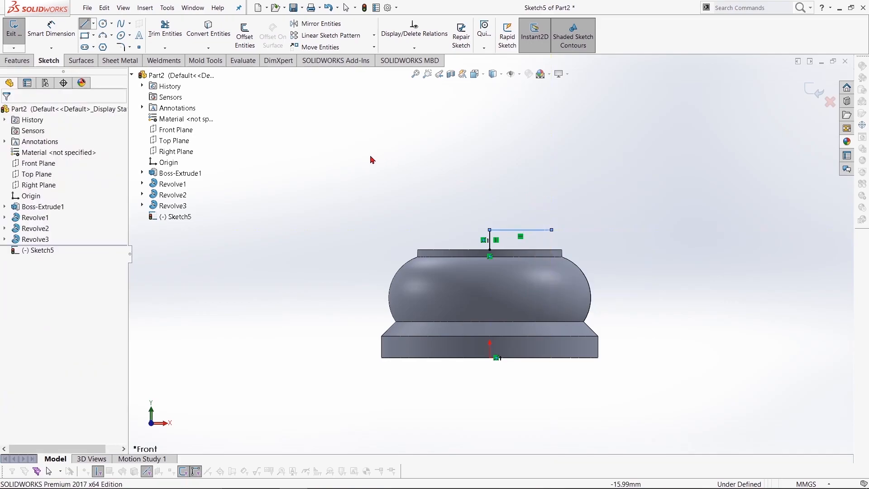
Step: Draw a three-point arc of about 1.6 mm radius bulging outward between the top edge's outer corner and the horizontal line's outer end
left_click(103, 37)
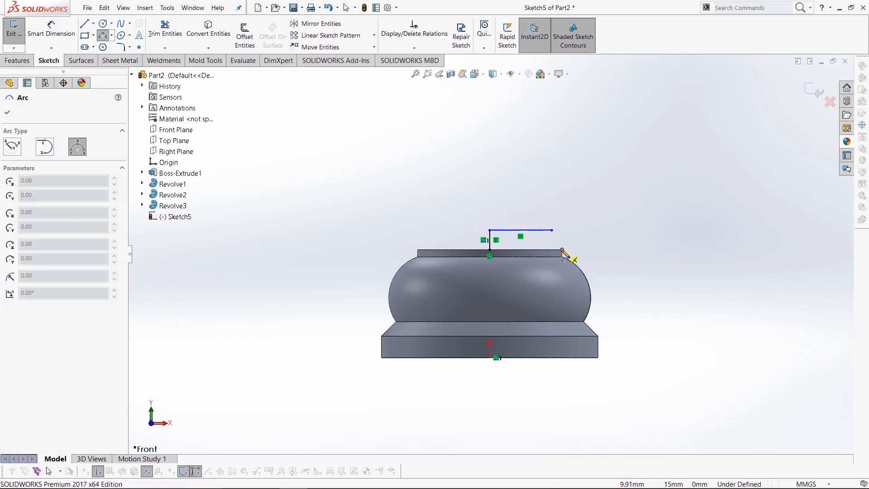
left_click(552, 230)
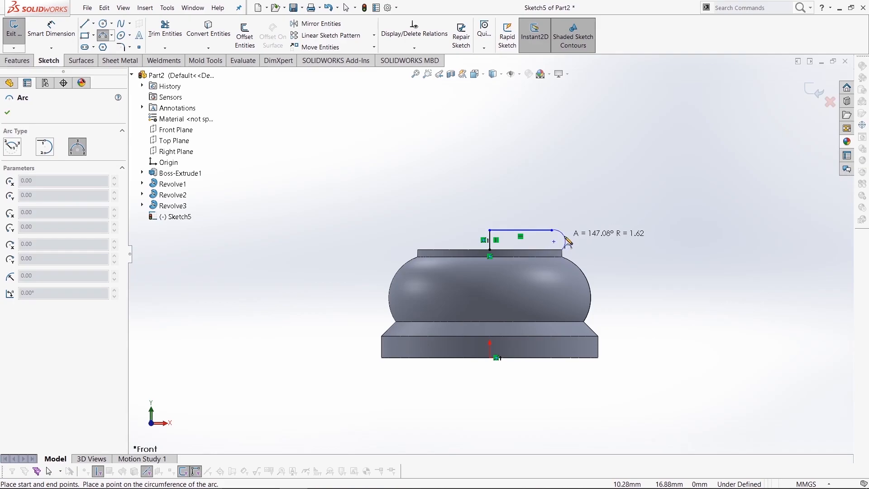
left_click(566, 241)
right_click(562, 204)
left_click(583, 208)
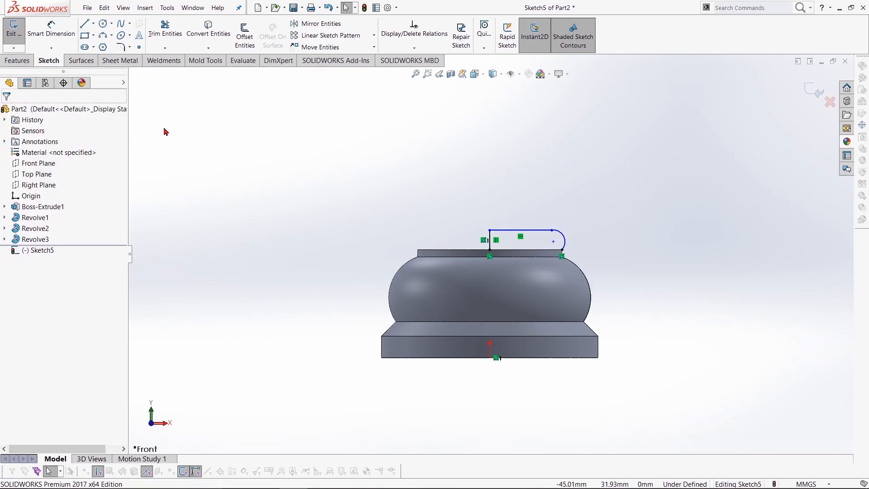
Step: Dimension the profile's vertical line as 2 mm and its horizontal top line as 8 mm
left_click(44, 40)
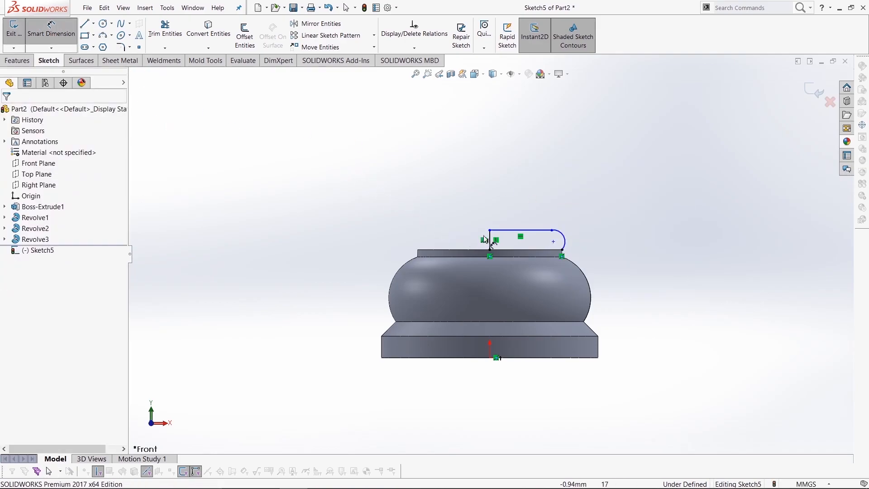
left_click(489, 239)
left_click(460, 242)
key("Return")
left_click(516, 236)
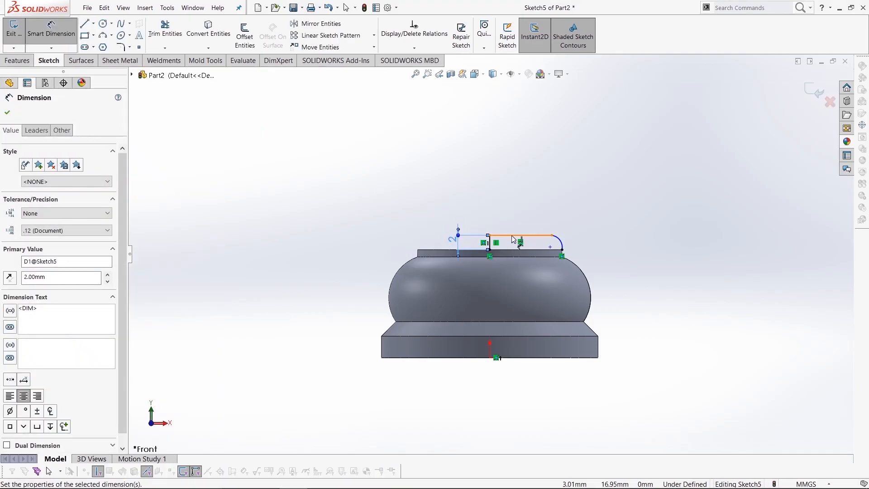
left_click(512, 222)
type("8")
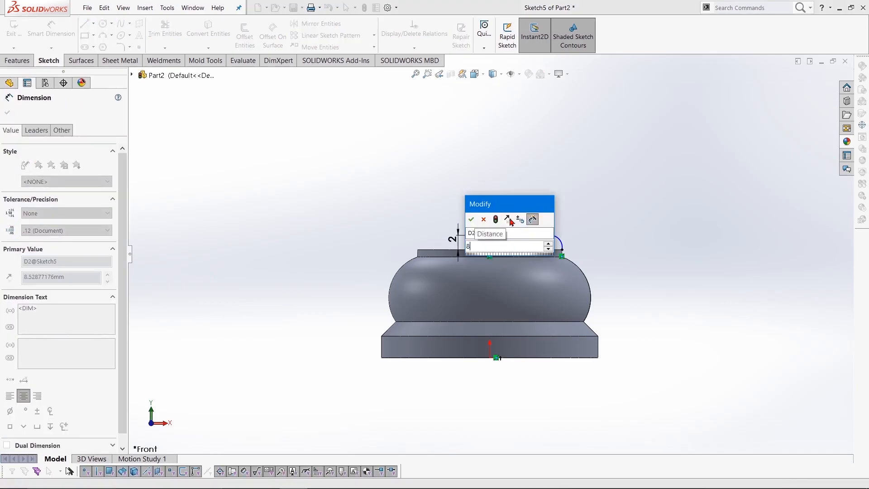
key("Return")
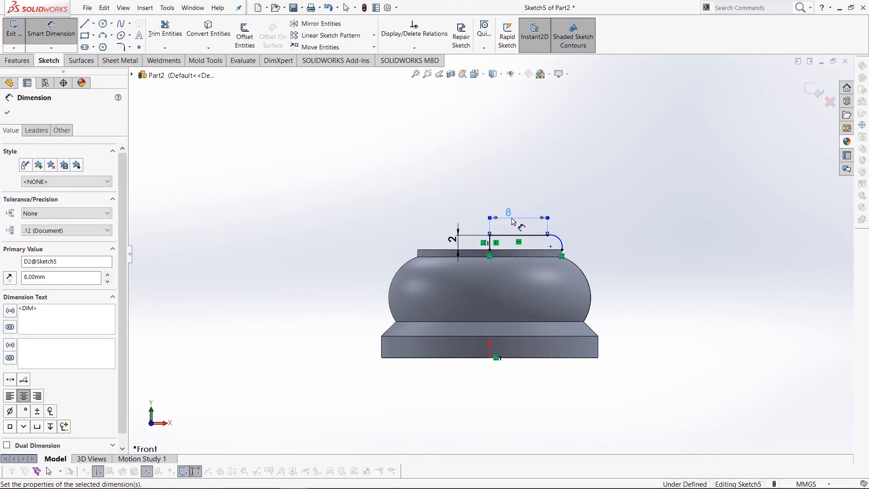
Step: Dimension the arc's radius as 2 mm
left_click(561, 240)
left_click(586, 234)
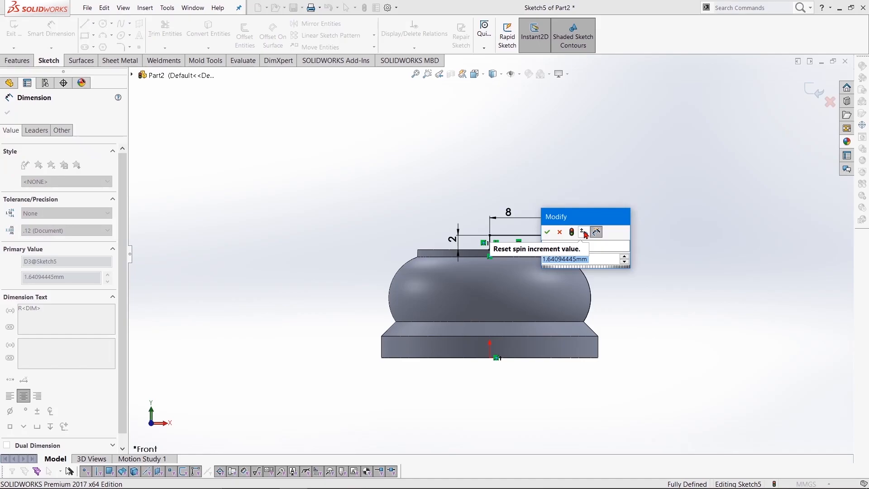
type("2")
key("Return")
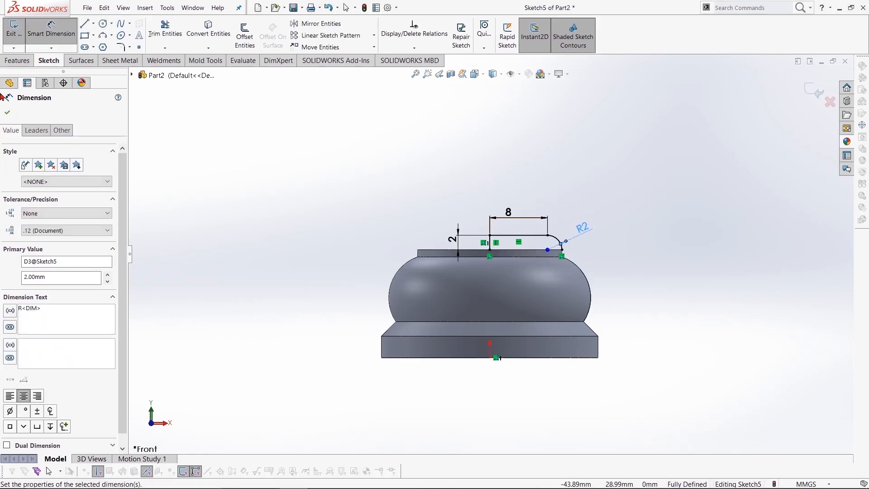
Step: Close the profile with a horizontal line from the vertical line's lower end to the arc's lower end
left_click(84, 23)
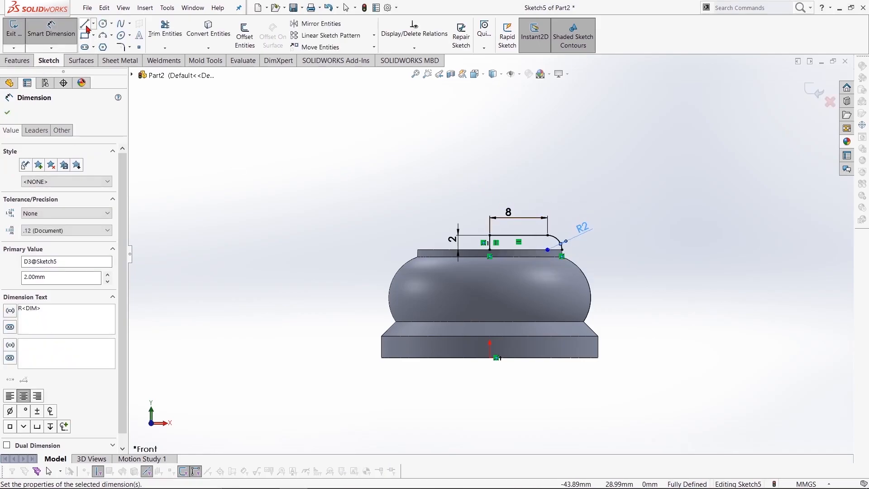
left_click(490, 250)
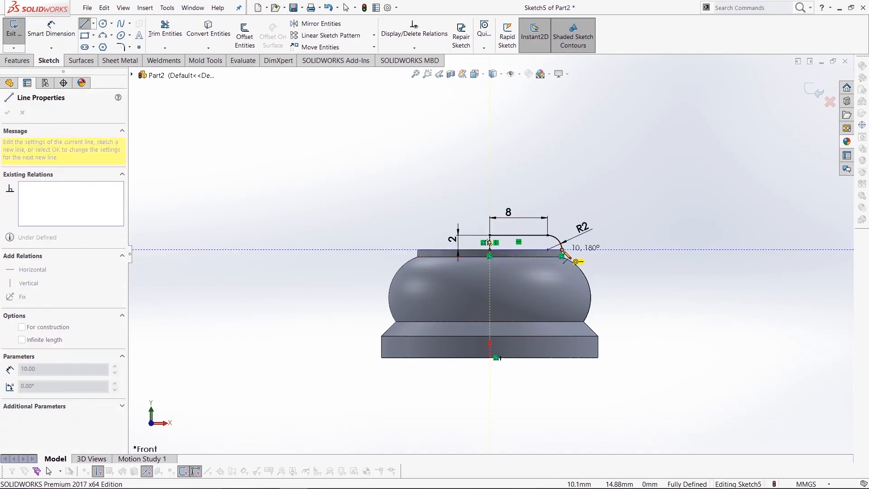
left_click(562, 249)
right_click(525, 249)
left_click(414, 167)
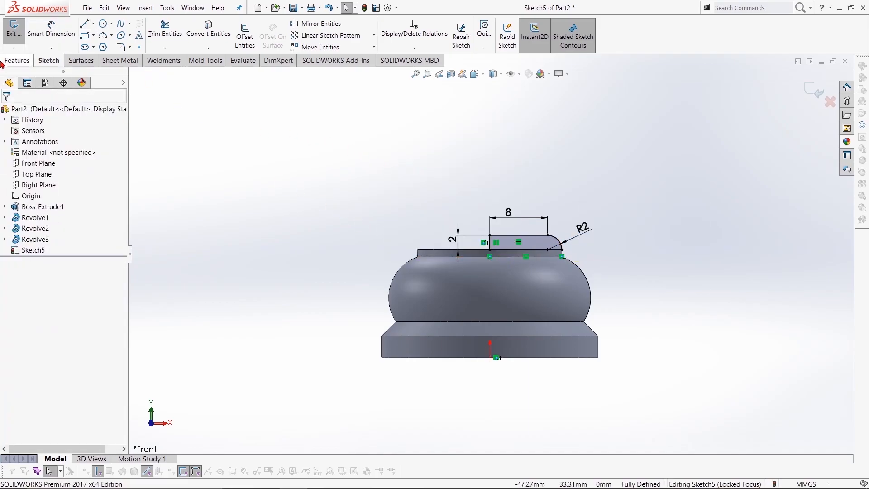
Step: Revolve the closed 2 mm high profile 360 degrees about its vertical line, merged with the body
scroll(560, 250, "down", 3)
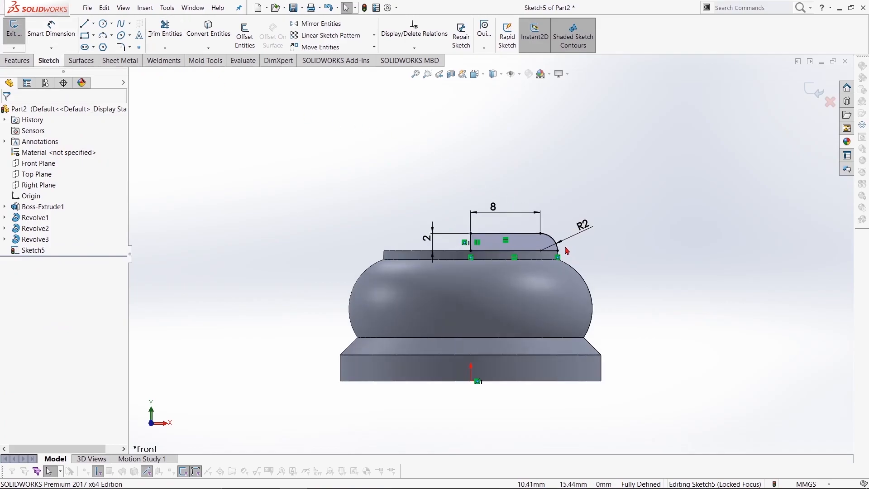
left_click(17, 60)
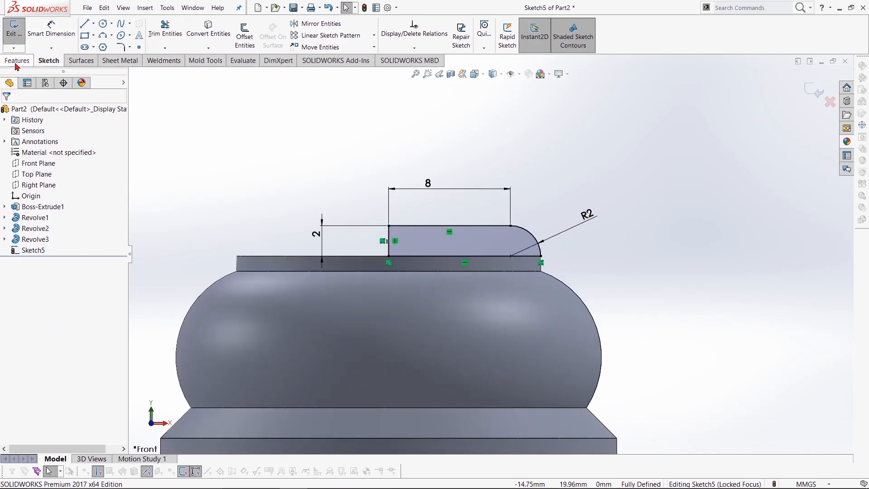
left_click(50, 34)
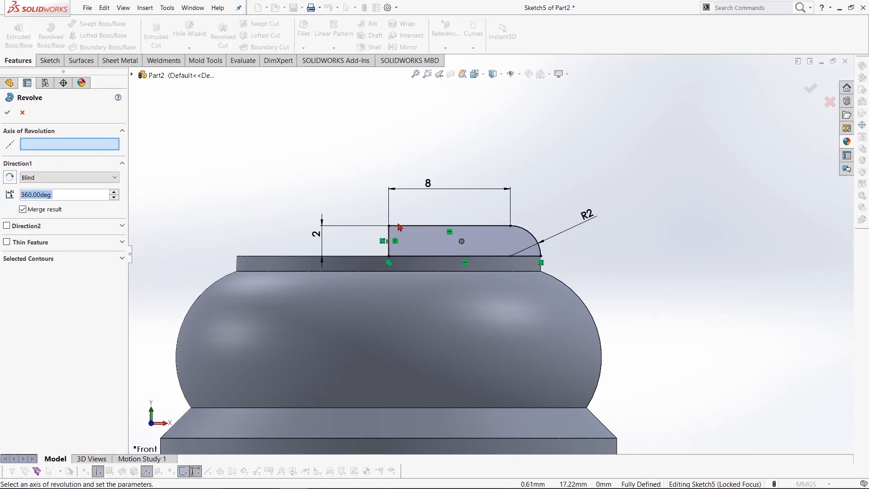
left_click(388, 237)
scroll(313, 156, "up", 4)
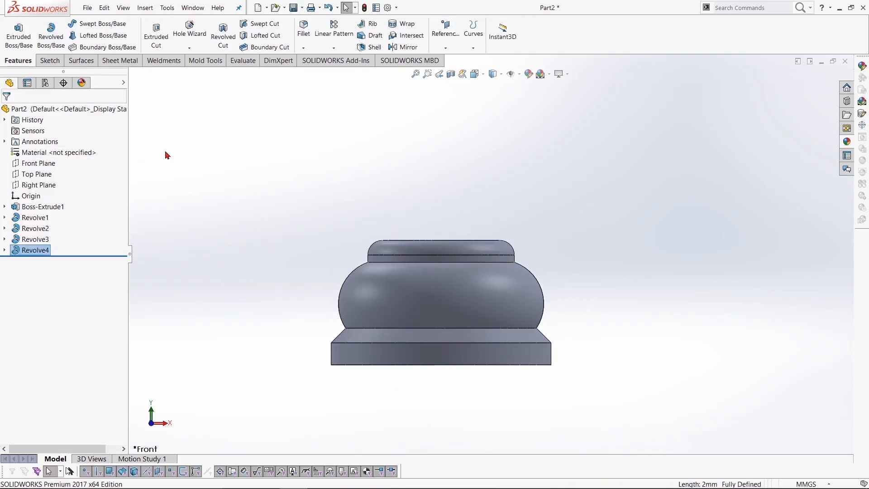
Step: Sketch on the Front Plane a vertical line about 28.7 mm up from the new top edge's midpoint and a horizontal line about 5.6 mm outward
left_click(50, 60)
left_click(84, 23)
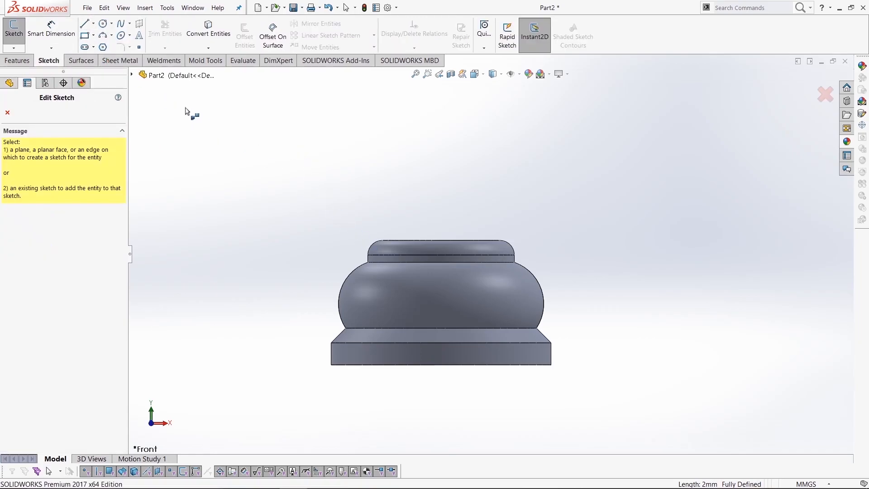
left_click(132, 75)
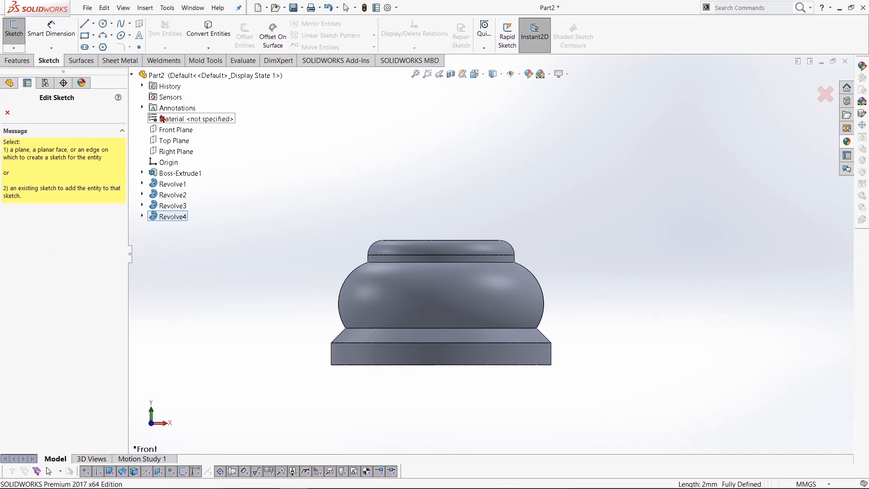
left_click(176, 129)
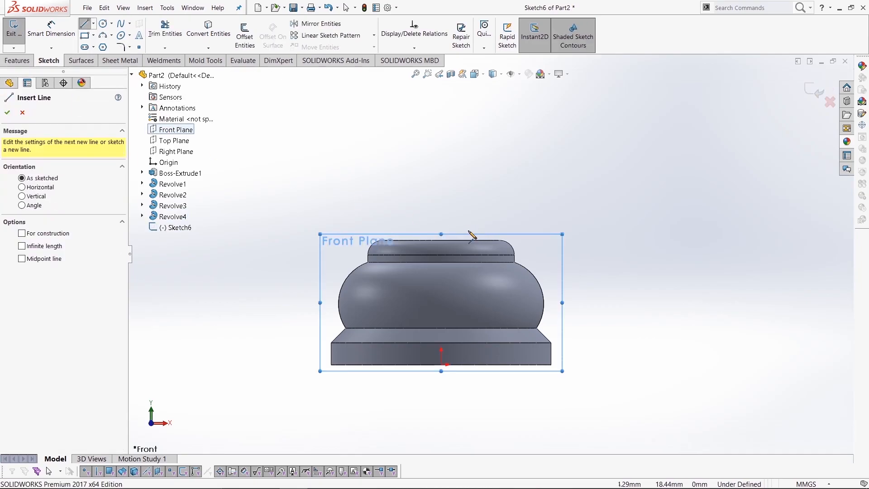
left_click(441, 240)
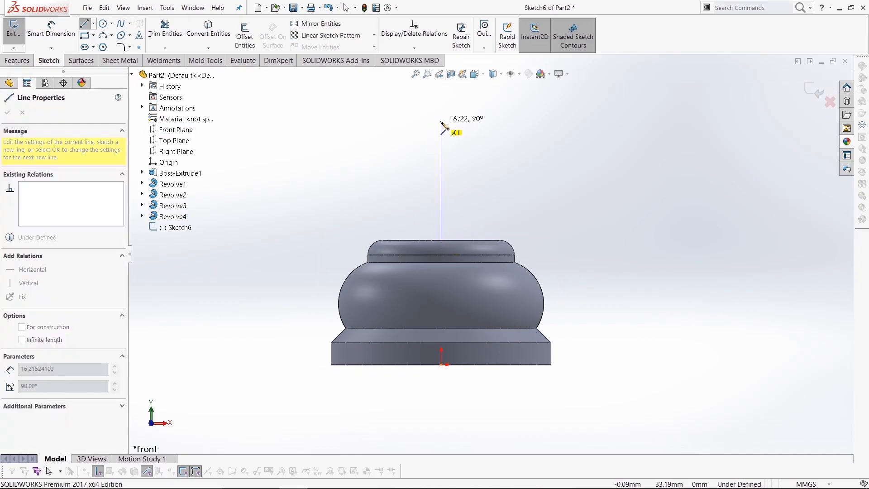
scroll(444, 124, "up", 4)
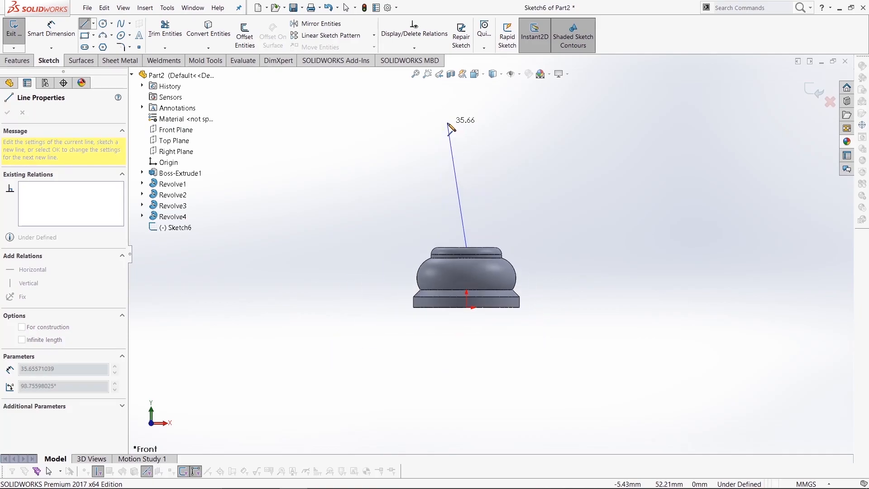
left_click(466, 146)
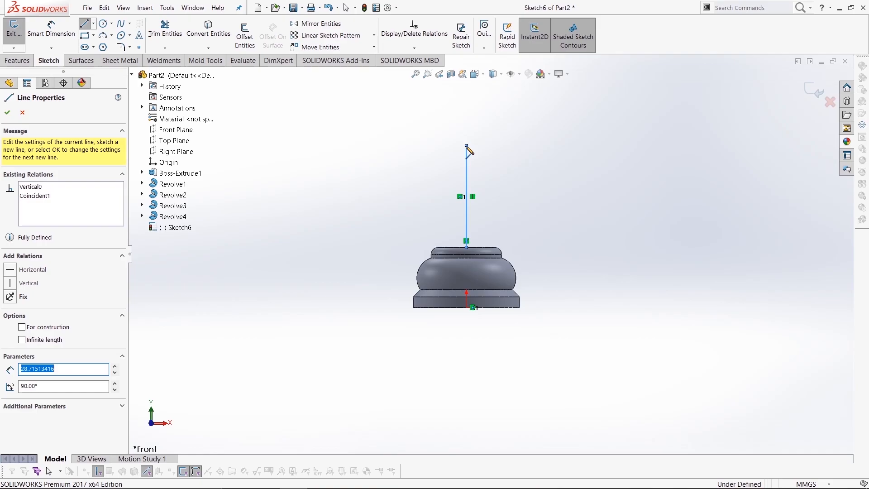
key("F1")
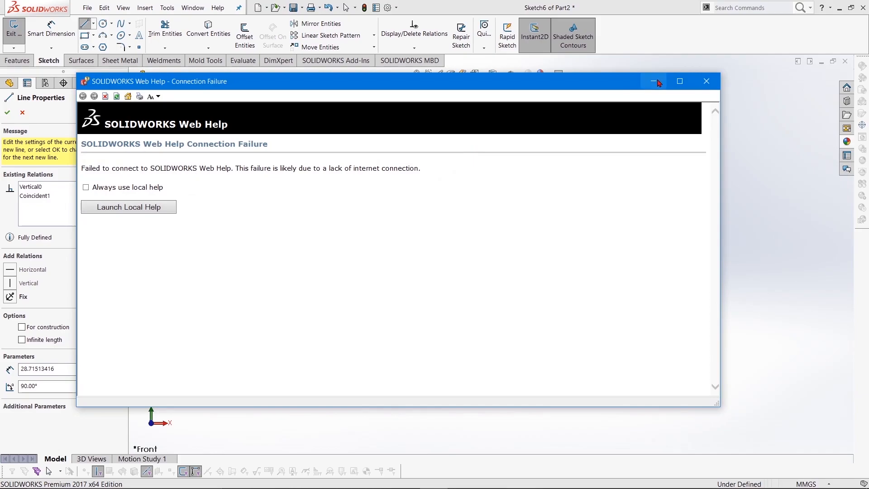
left_click(654, 82)
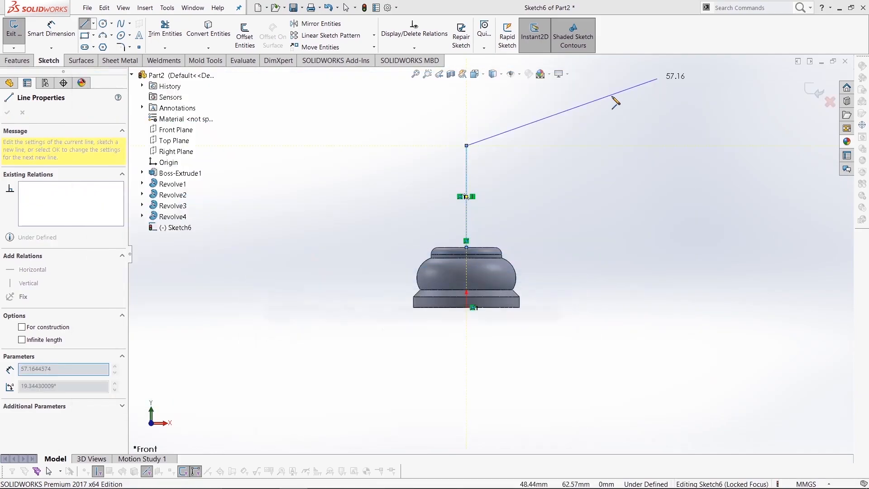
left_click(487, 146)
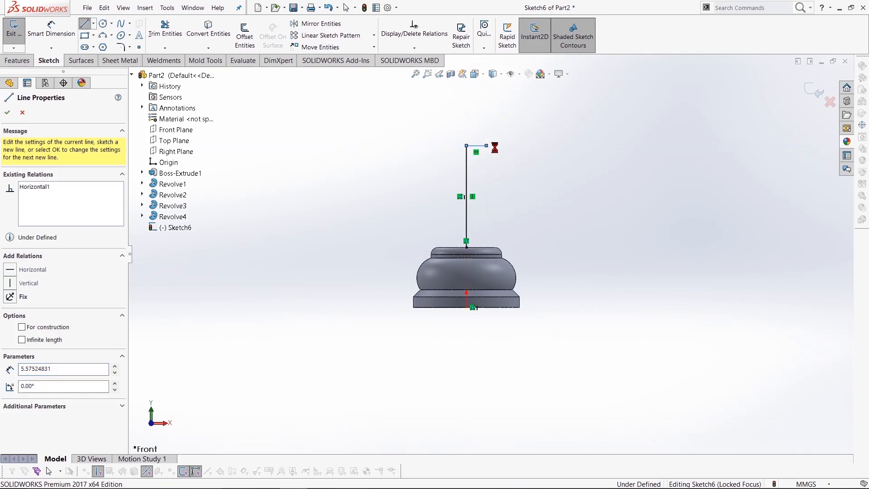
key("Escape")
Step: Draw a three-point arc of about 48 mm radius curving inward between the body's top edge and the horizontal line's outer end
left_click(104, 36)
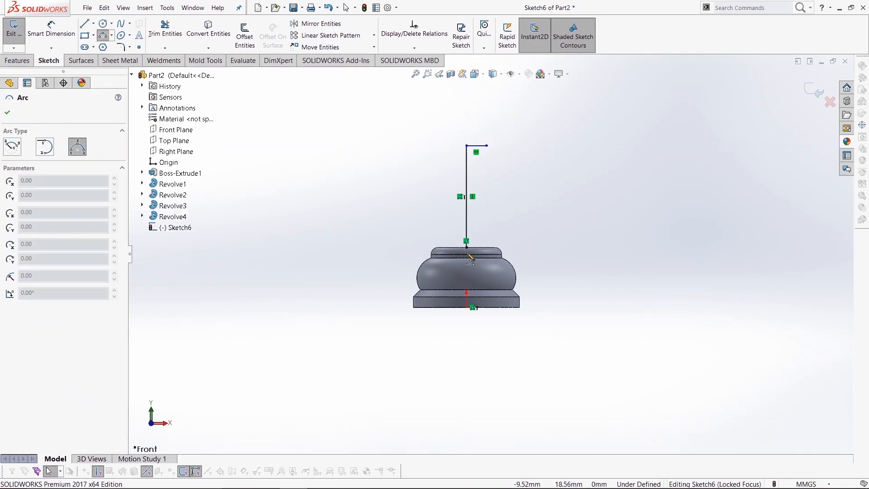
left_click(494, 248)
left_click(487, 146)
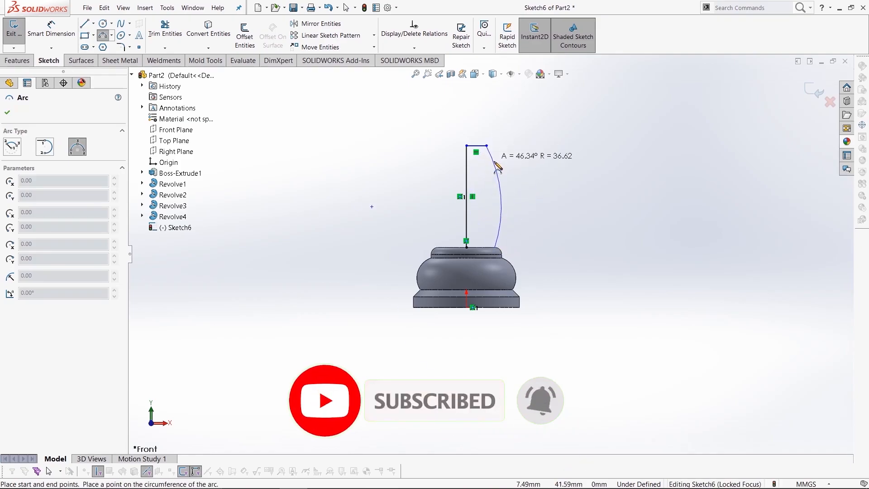
left_click(485, 194)
right_click(515, 170)
left_click(532, 177)
Step: Dimension the inward-curving arc's radius as 50 mm
left_click(51, 30)
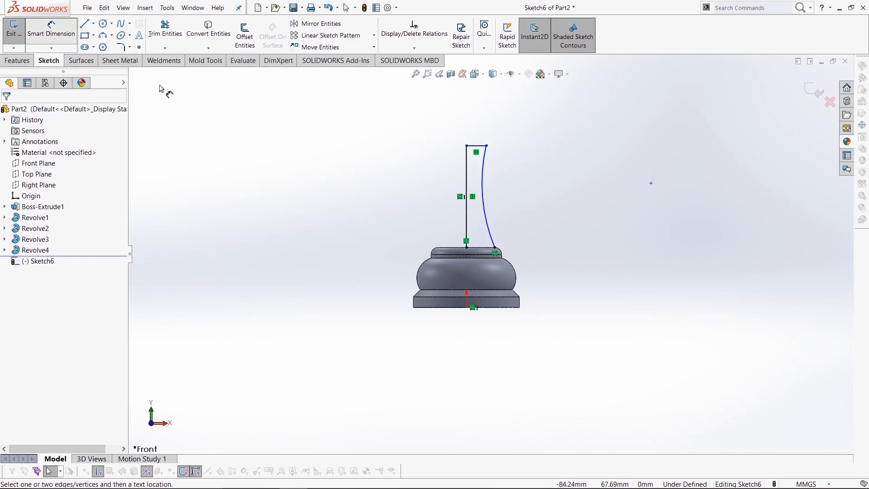
left_click(487, 211)
left_click(523, 208)
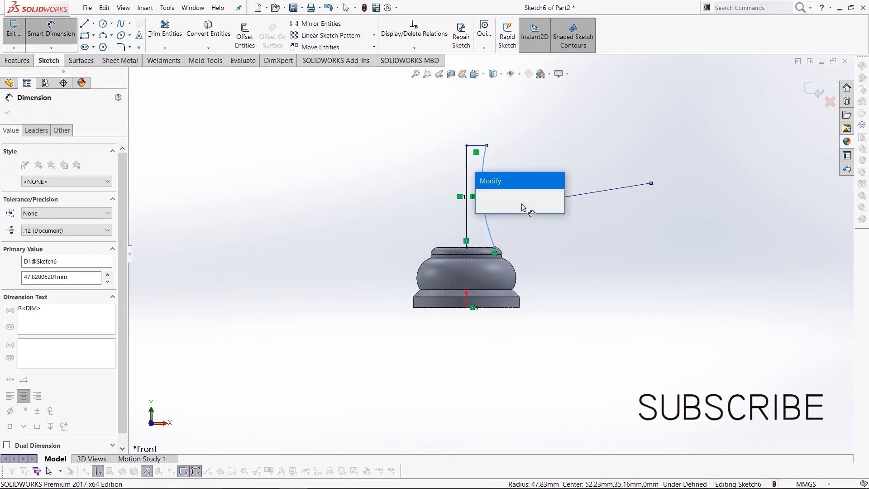
type("50")
key("Return")
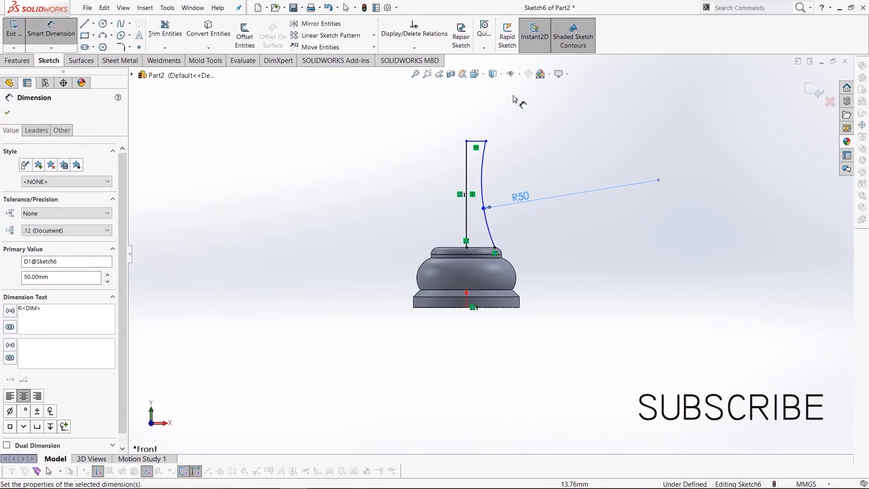
Step: Dimension the stem profile's horizontal top line as 5 mm and its vertical line as 24.06 mm
left_click(480, 141)
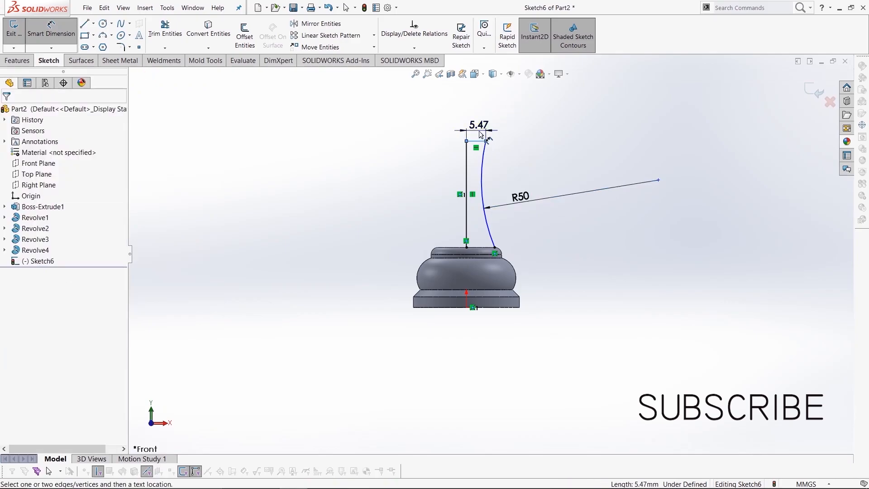
left_click(480, 135)
type("5")
key("Return")
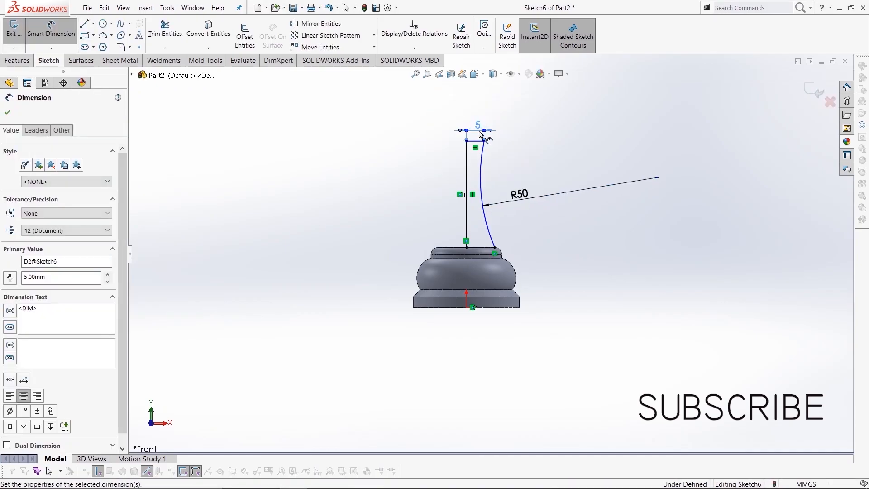
left_click(467, 182)
left_click(430, 181)
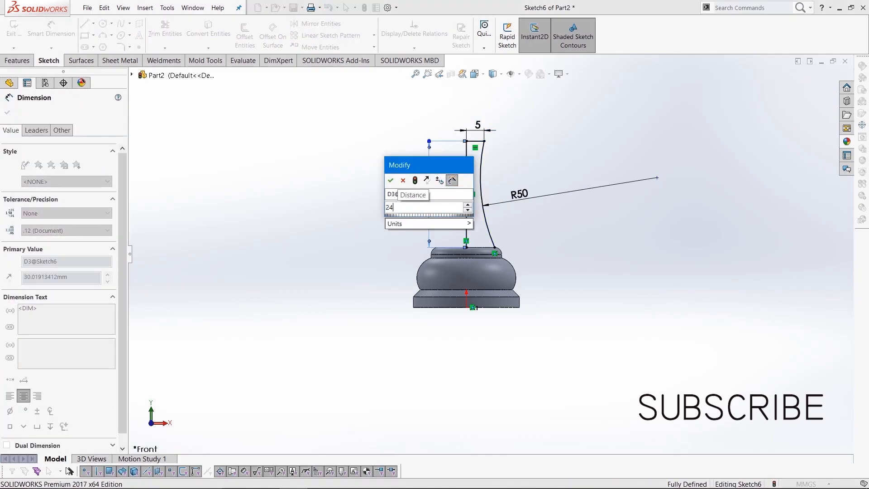
key("Return")
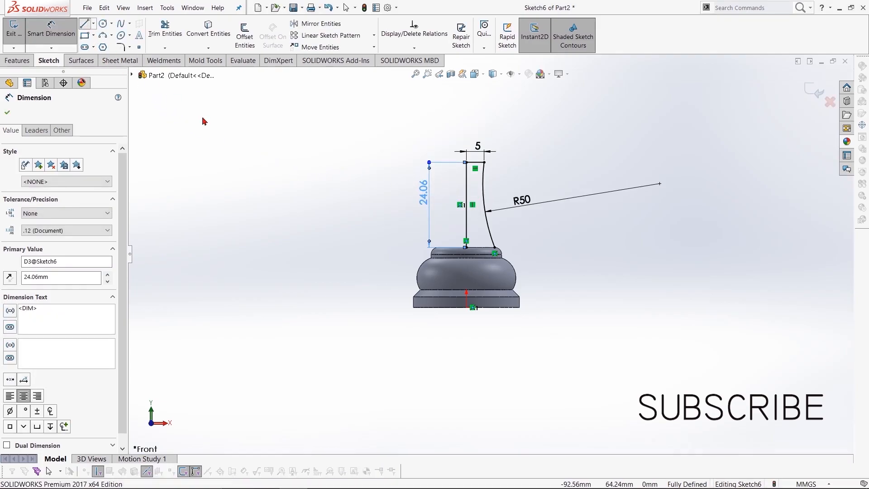
Step: Close the stem profile with a horizontal line from the vertical line's base to the 50 mm arc's lower end
left_click(84, 23)
left_click_drag(466, 248, 495, 247)
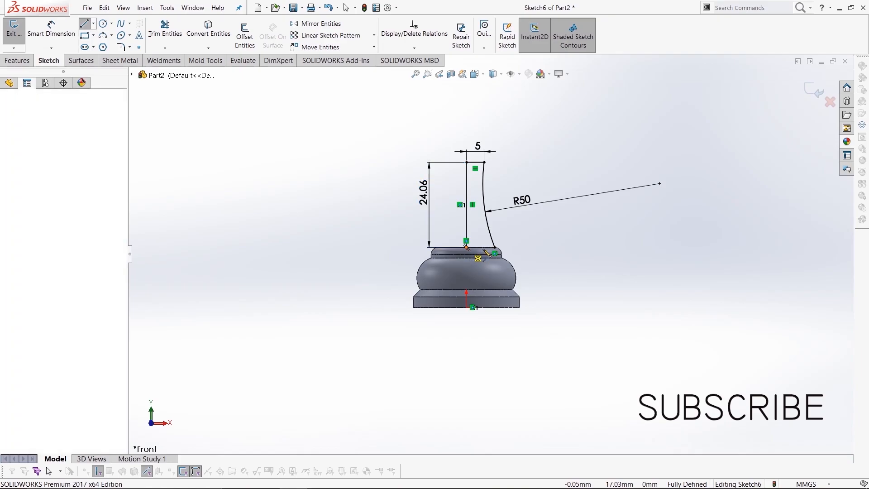
right_click(352, 161)
left_click(368, 169)
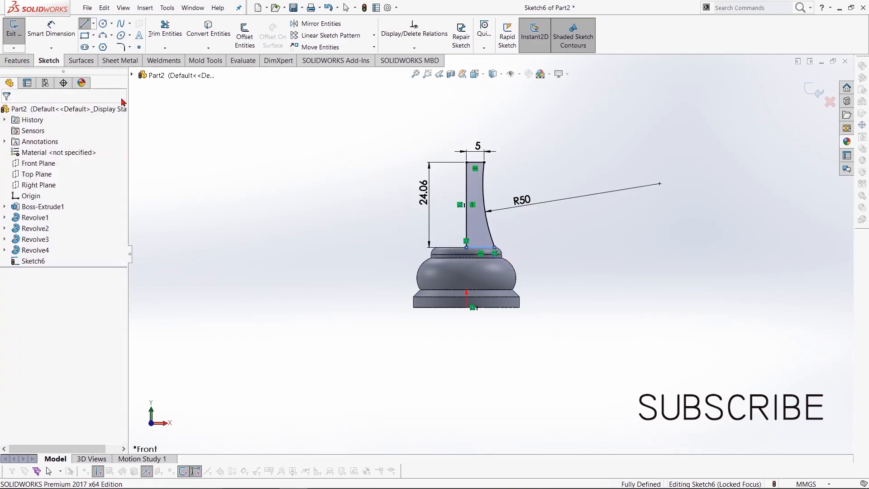
Step: Revolve the stem profile 360 degrees about its vertical line, merged with the body
left_click(17, 60)
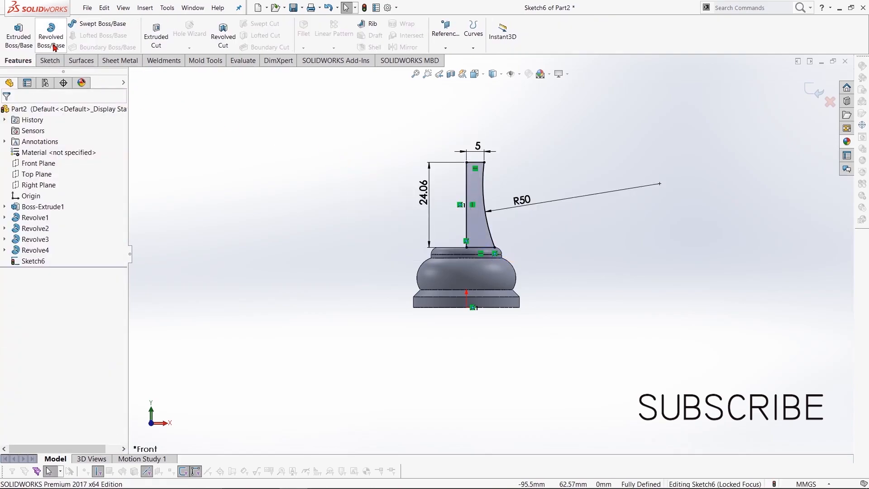
left_click(51, 38)
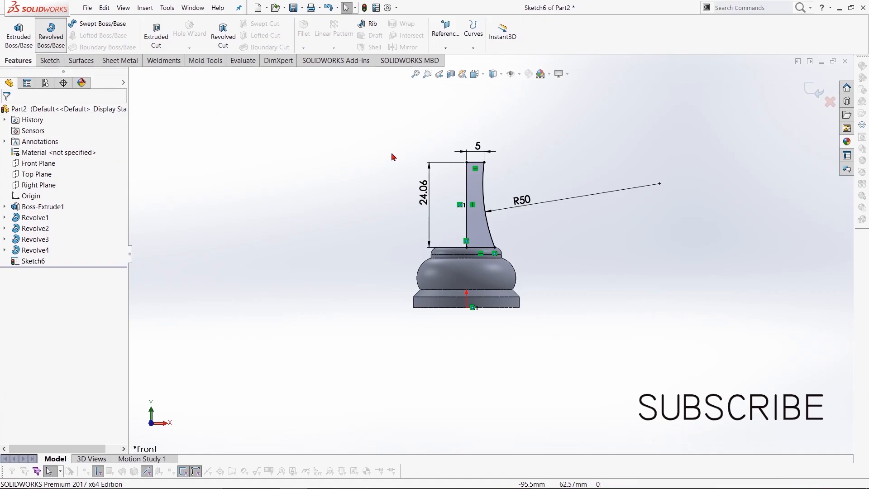
left_click(467, 185)
left_click(10, 116)
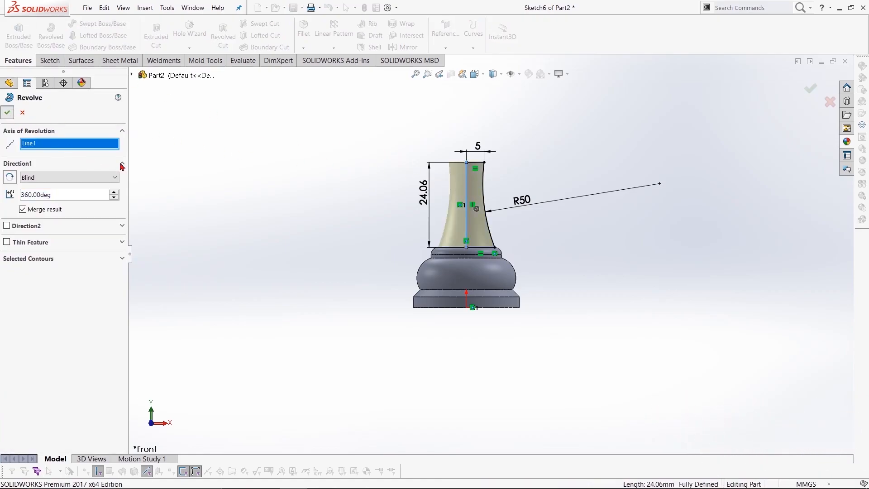
Step: Start a Front Plane sketch with a vertical line about 5 mm up from the centre of the stem's top edge
left_click(50, 61)
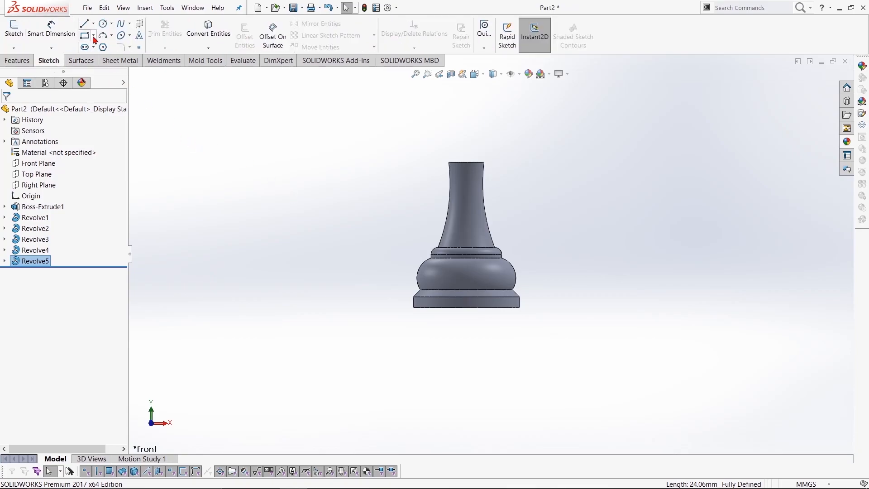
left_click(86, 25)
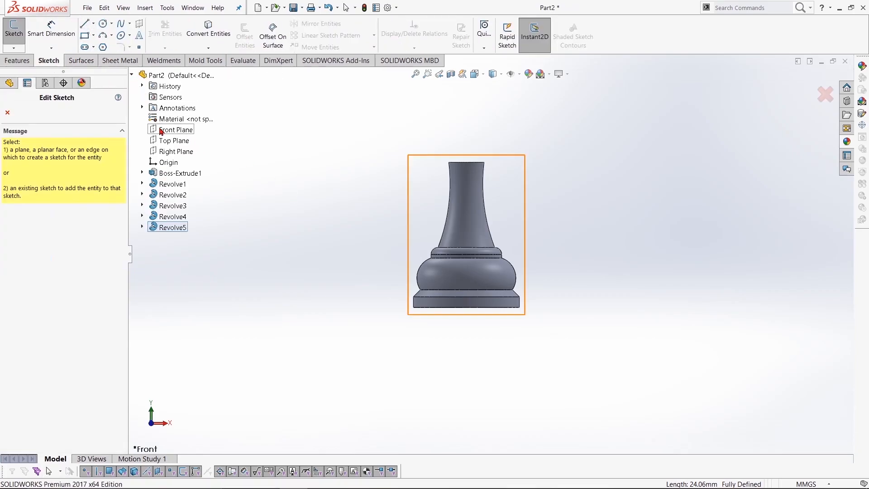
left_click(168, 132)
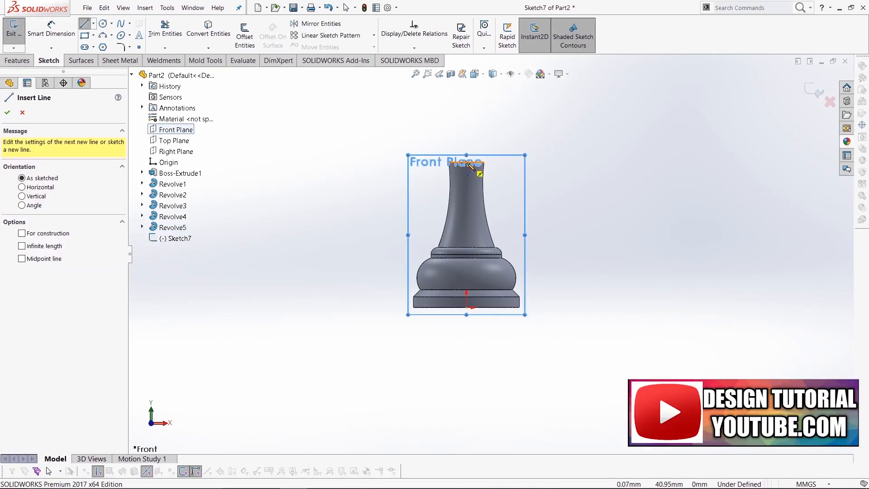
scroll(485, 213, "down", 3)
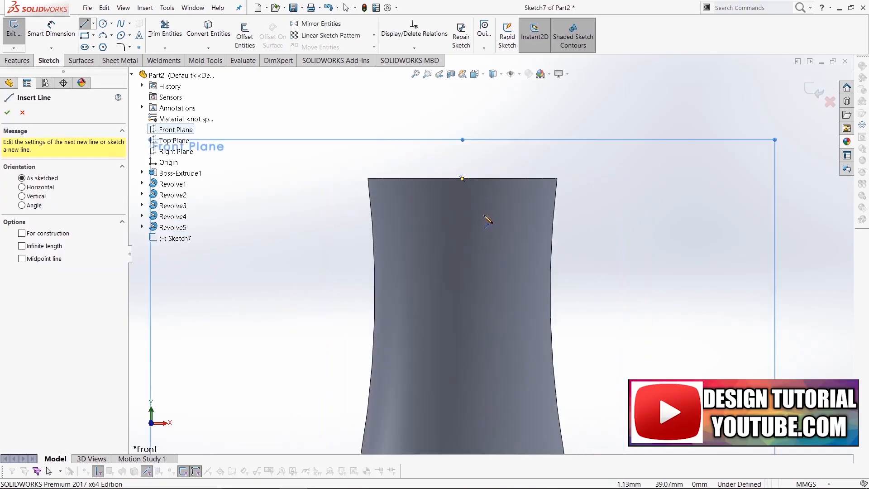
left_click(463, 178)
scroll(467, 163, "up", 2)
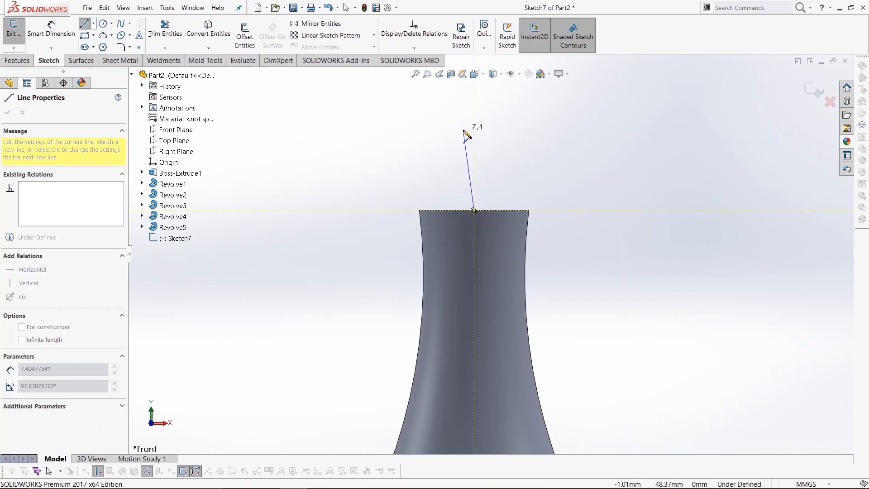
double_click(475, 156)
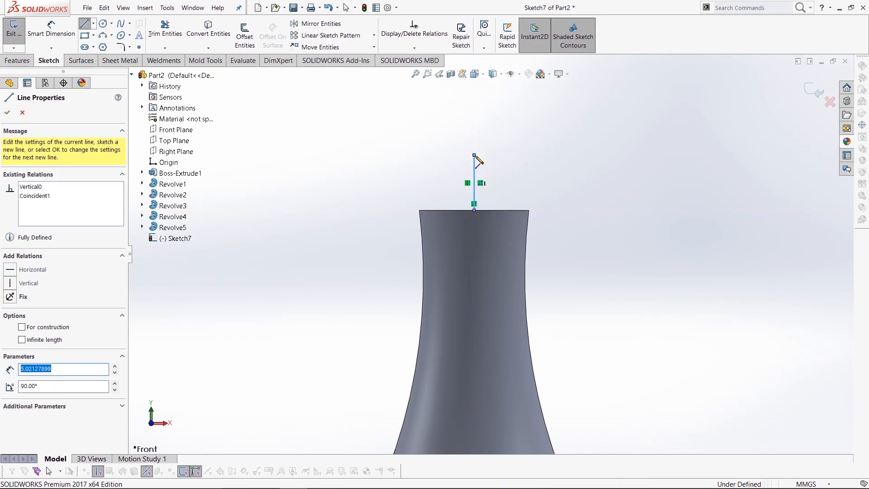
Step: Add a horizontal line outward from the vertical line's upper end, extending past the stem's edge
left_click(474, 155)
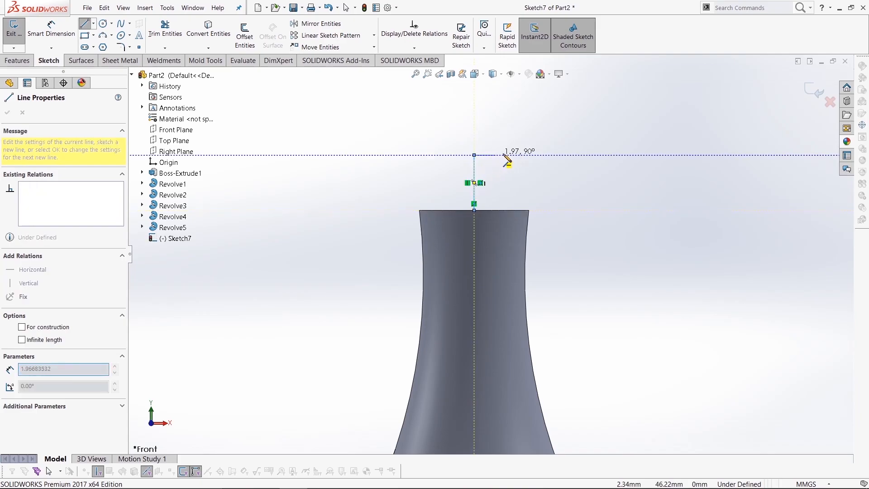
left_click(548, 155)
right_click(548, 157)
left_click(562, 166)
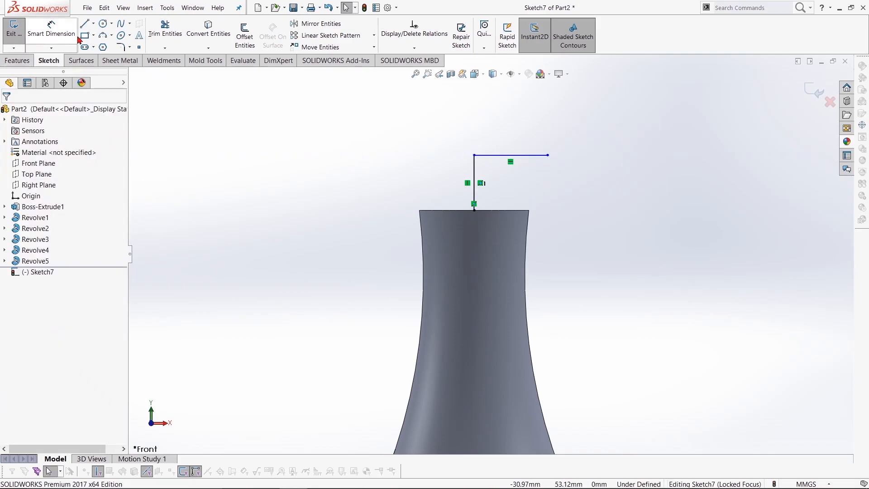
Step: Draw an outward-bulging three-point arc from the stem's outer top corner to the horizontal line's free end
left_click(104, 37)
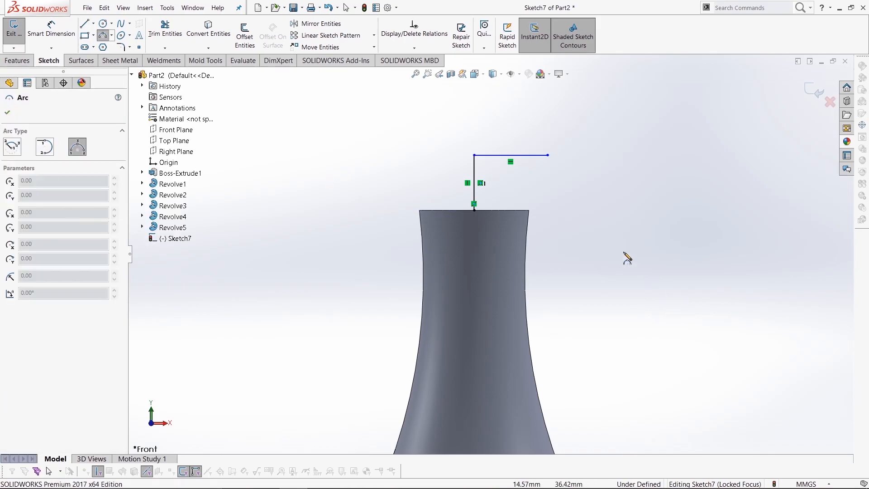
left_click(529, 211)
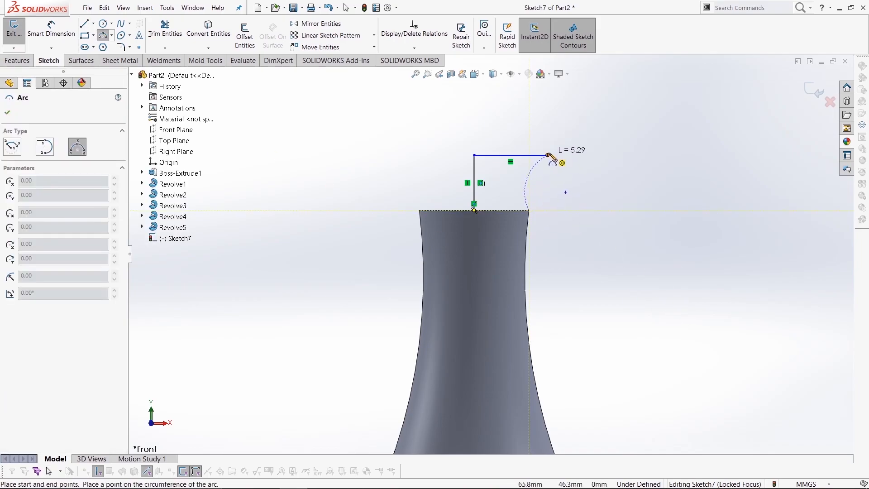
left_click(548, 156)
left_click(561, 187)
right_click(576, 150)
left_click(596, 150)
Step: Dimension the collar profile's vertical line as 3.26 mm and its horizontal top line as 6 mm
left_click(50, 33)
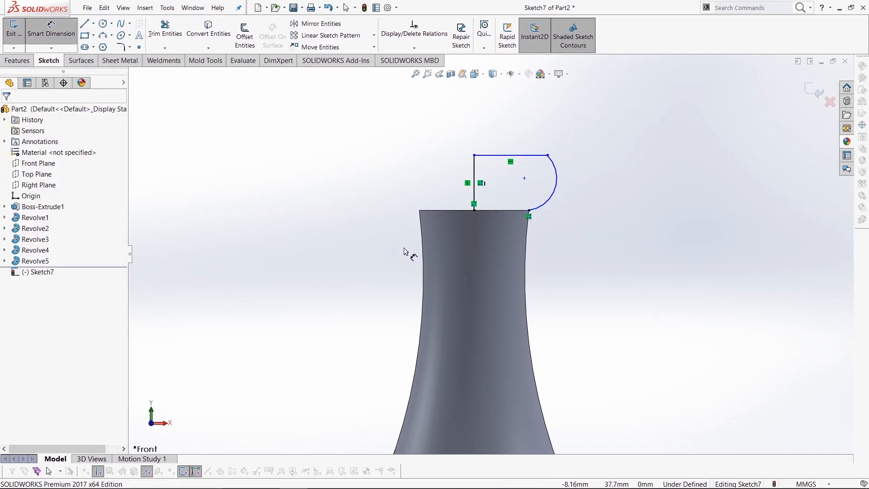
left_click(474, 174)
left_click(422, 183)
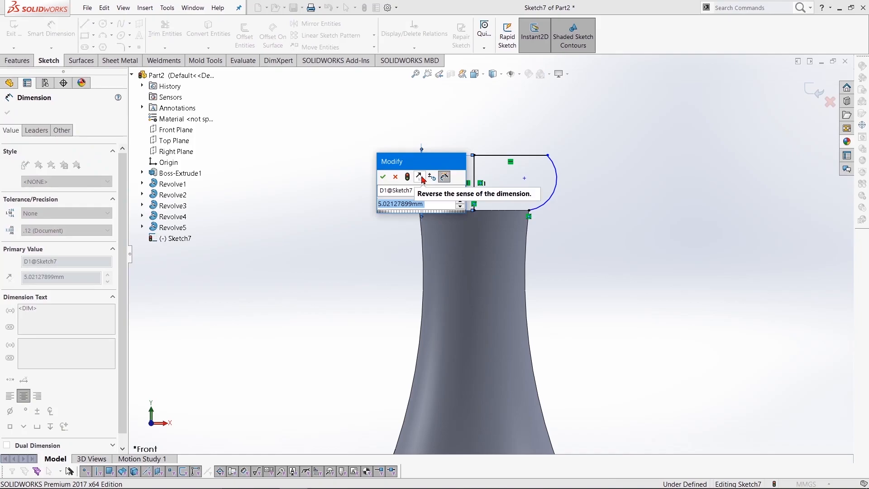
type("3.26")
key("Return")
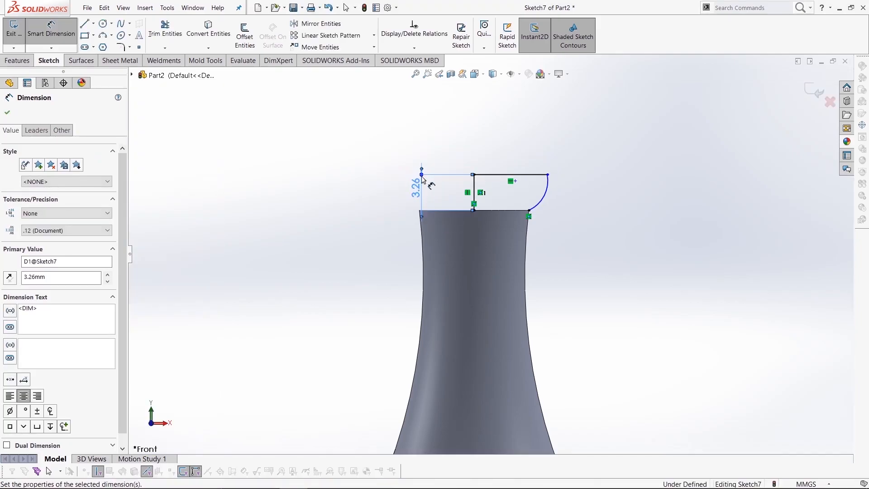
left_click(521, 174)
left_click(519, 158)
type("6")
key("Return")
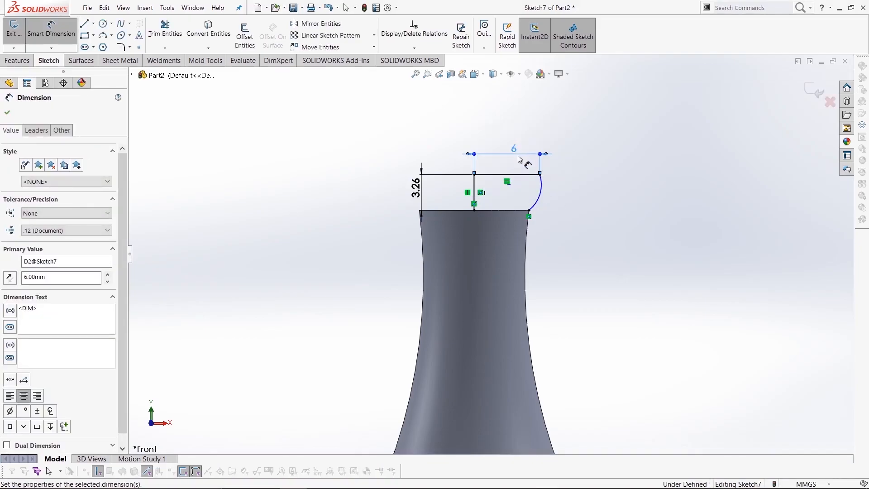
Step: Dimension the collar arc's radius as 2 mm
left_click(539, 198)
left_click(576, 205)
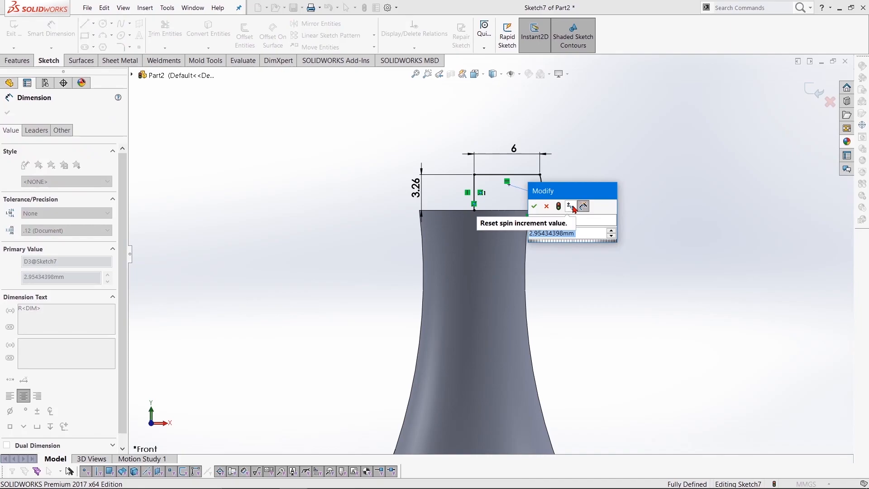
type("2")
key("Return")
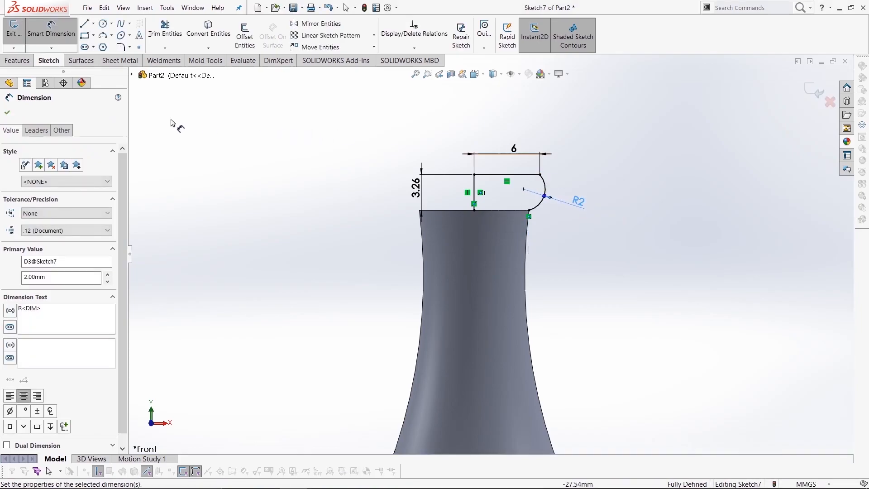
Step: Close the collar profile with a horizontal line from the vertical line's base to the arc's lower end
left_click(85, 25)
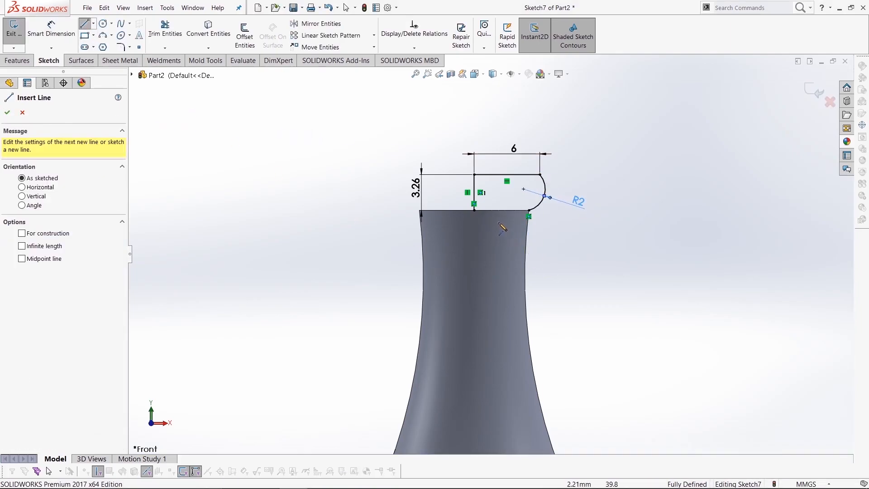
left_click(474, 210)
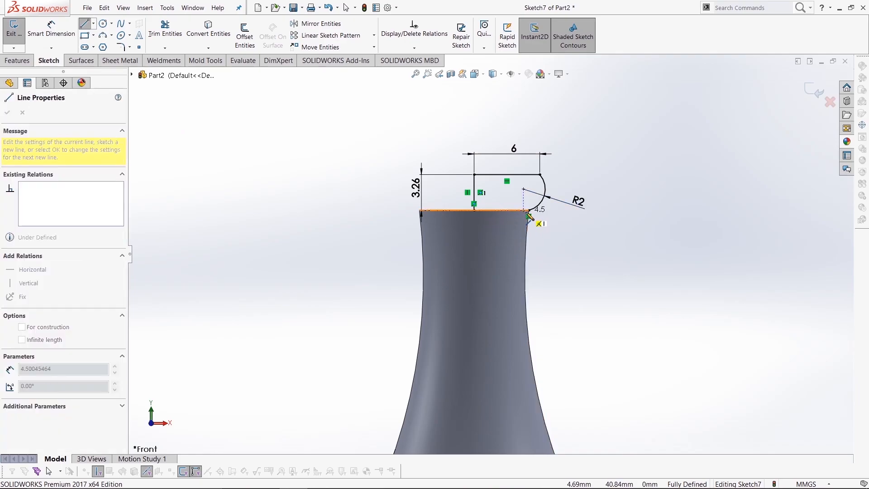
left_click(529, 210)
right_click(571, 240)
left_click(592, 238)
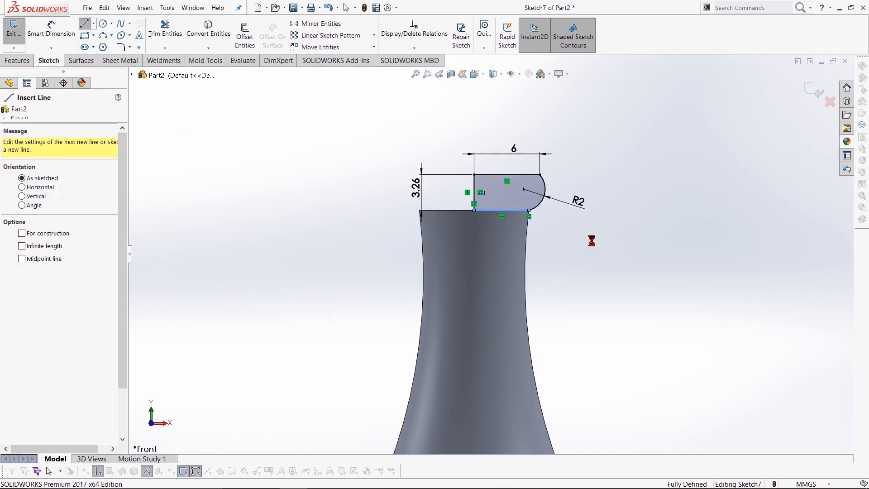
Step: Revolve the collar profile 360 degrees about its vertical line, merged with the body
left_click(17, 60)
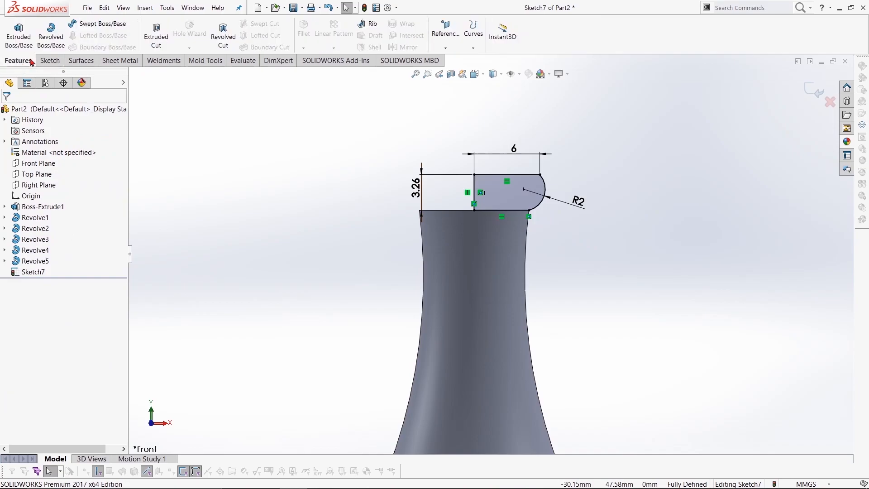
left_click(62, 42)
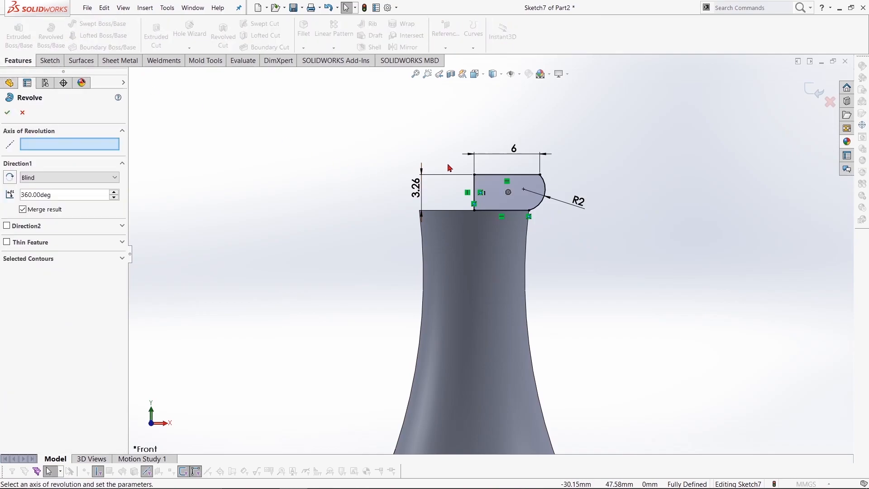
left_click(474, 187)
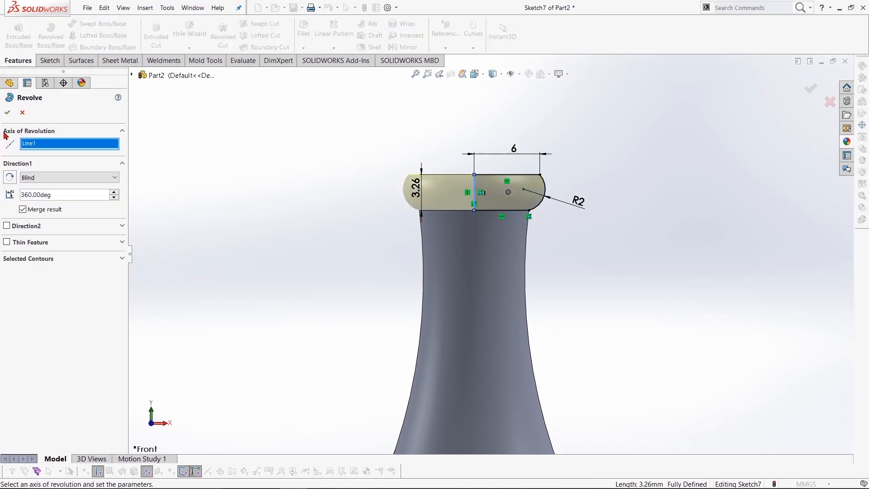
left_click(7, 113)
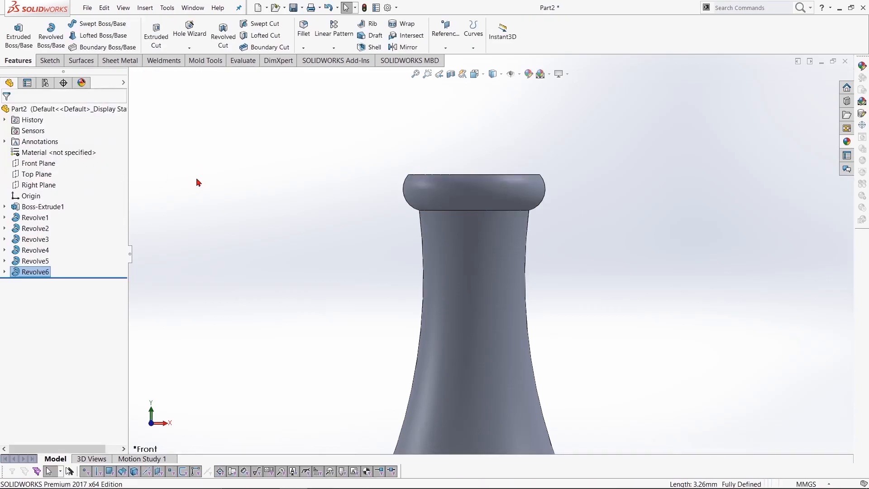
Step: Start a new Front Plane sketch with a vertical line about 16.6 mm up from the centre of the collar's top edge
left_click(52, 62)
left_click(103, 36)
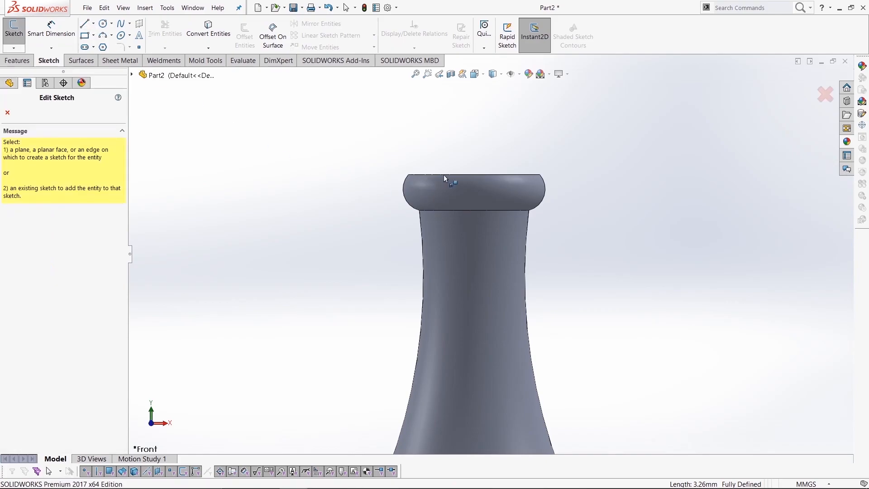
left_click(133, 77)
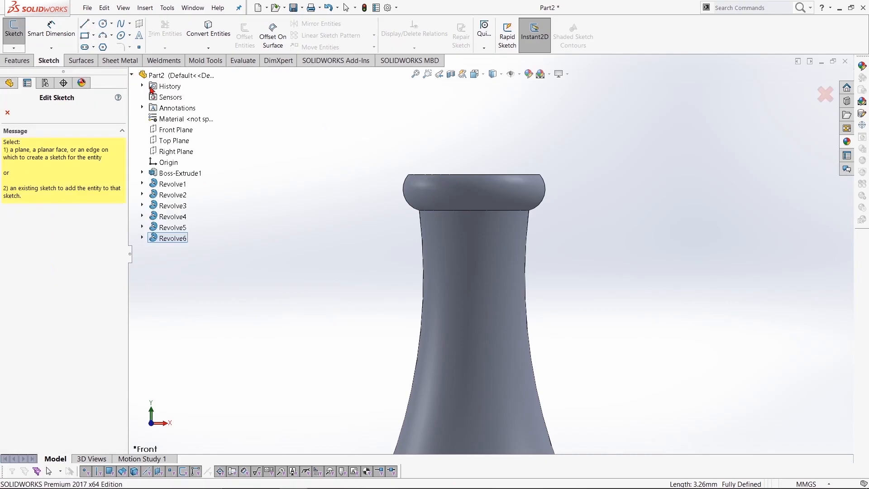
left_click(173, 130)
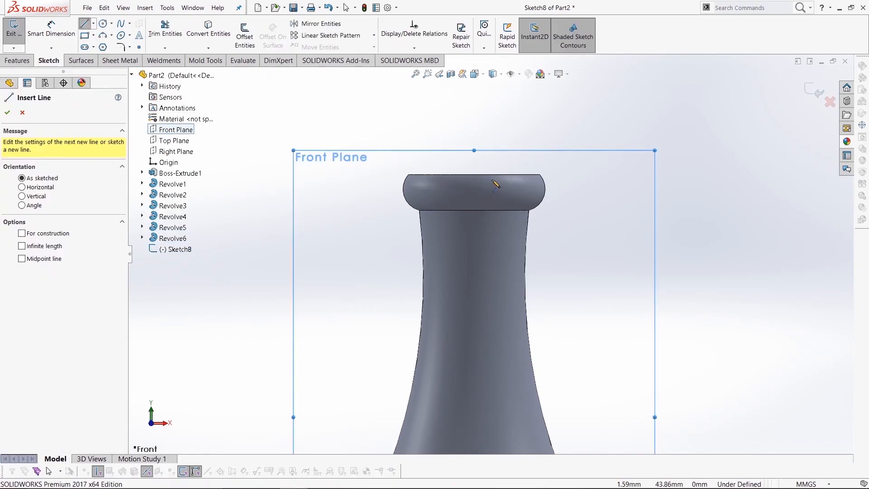
left_click(474, 174)
scroll(476, 140, "up", 5)
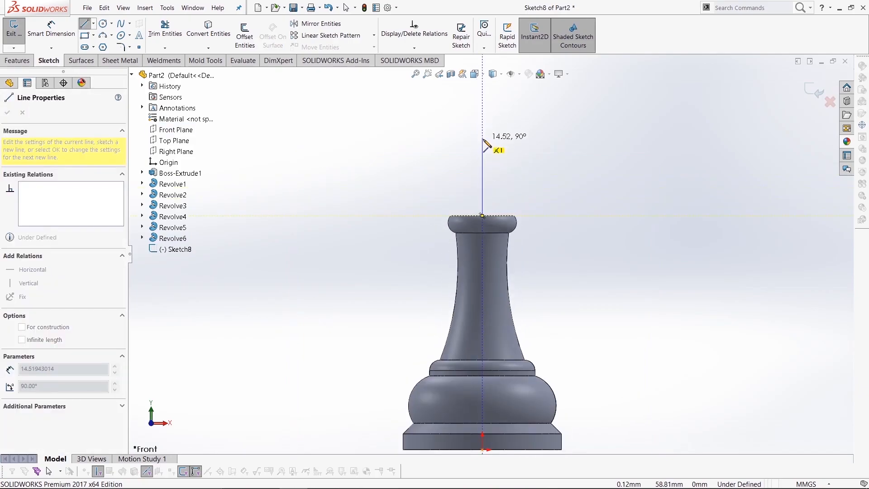
left_click(482, 128)
right_click(484, 129)
left_click(493, 132)
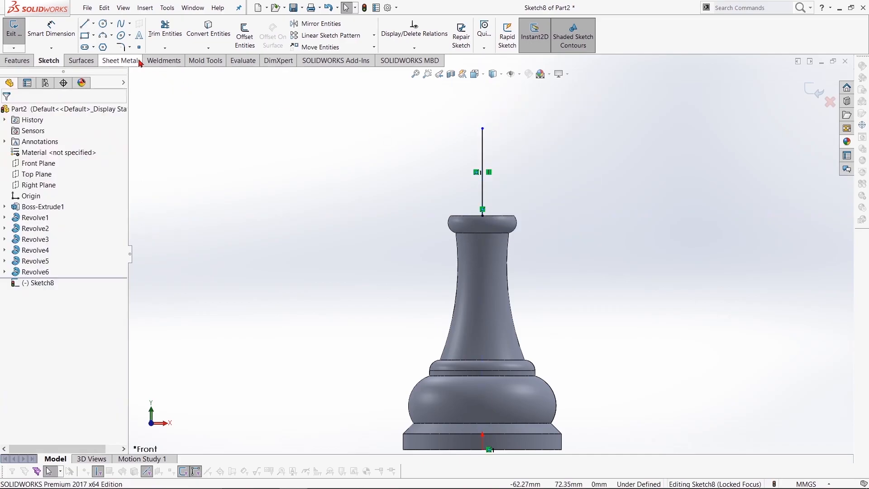
Step: Draw an outward-bulging three-point arc, radius about 10.2 mm, from the vertical line's upper end to the collar's outer top corner
left_click(103, 35)
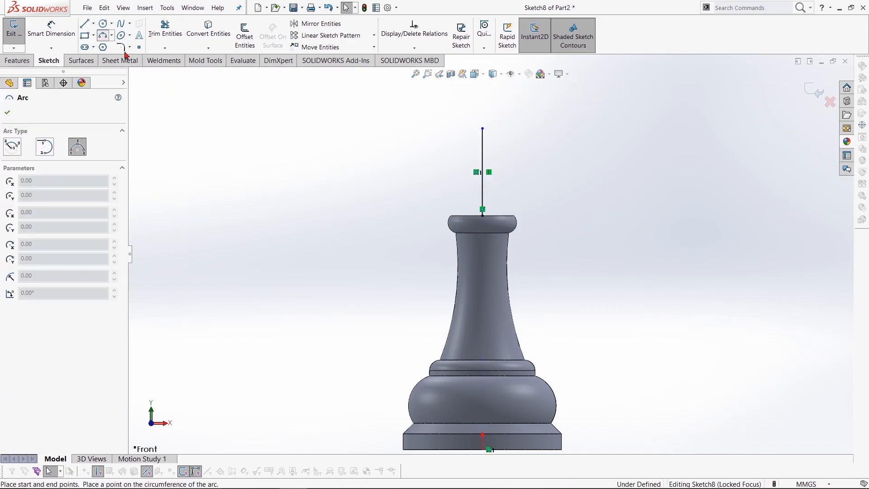
left_click(483, 128)
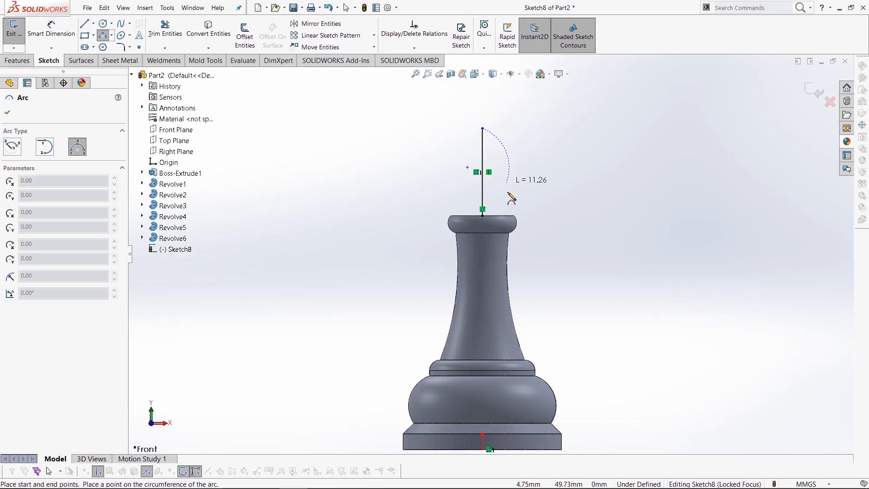
left_click(517, 216)
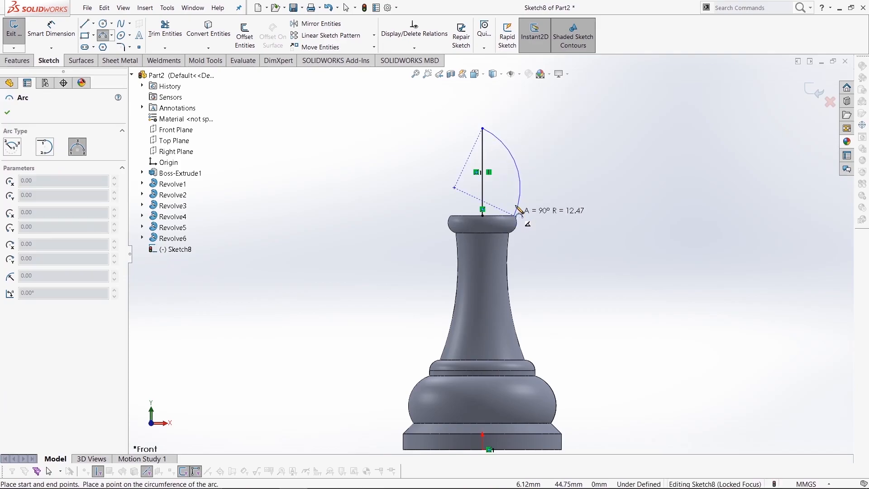
left_click(530, 186)
right_click(530, 186)
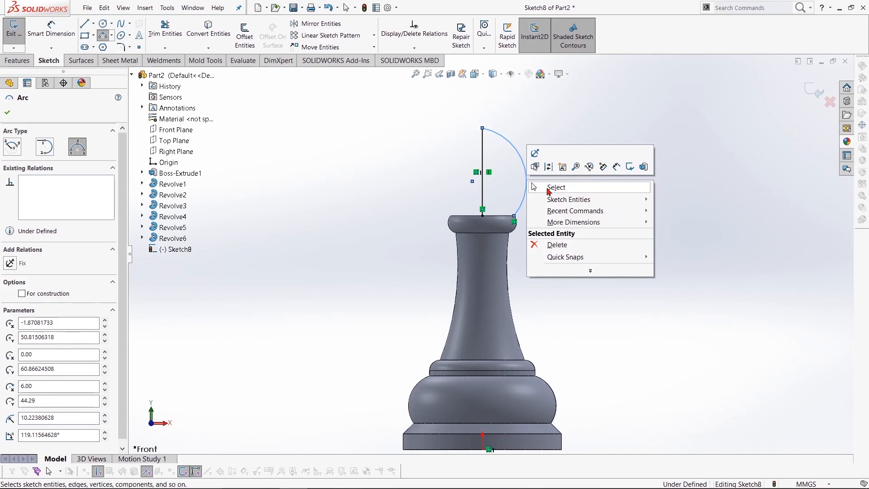
left_click(550, 189)
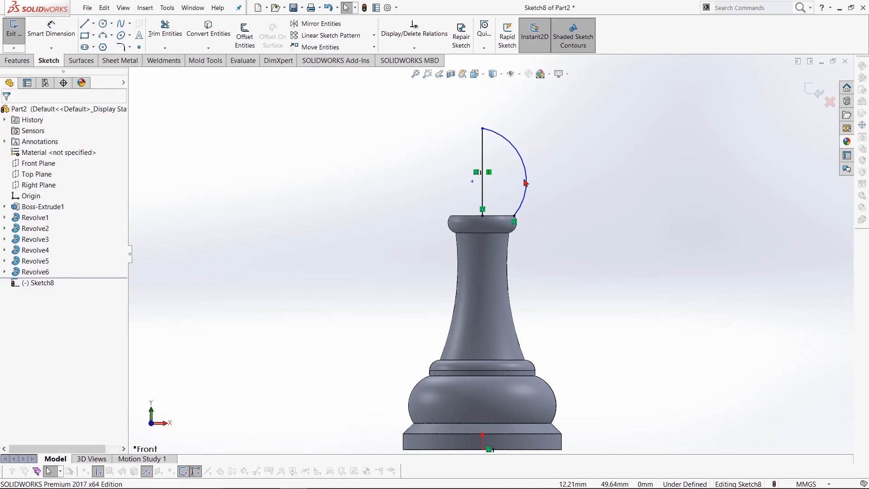
Step: Dimension the head sketch's vertical line on its outer side and set its length to 15.71 mm
left_click(65, 32)
left_click(483, 159)
left_click(423, 159)
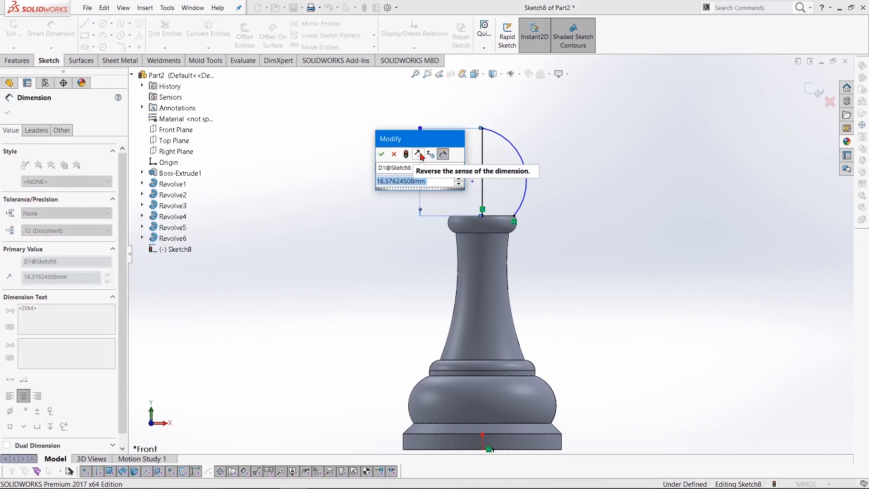
type("15.71")
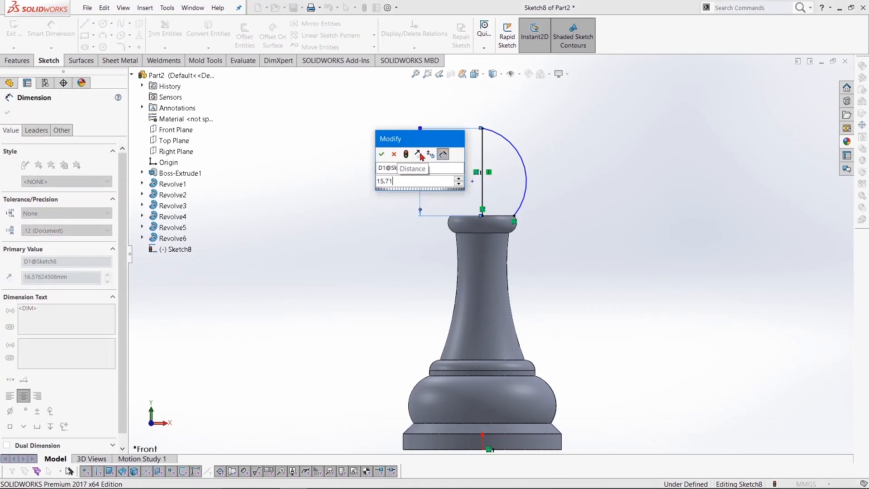
key("Return")
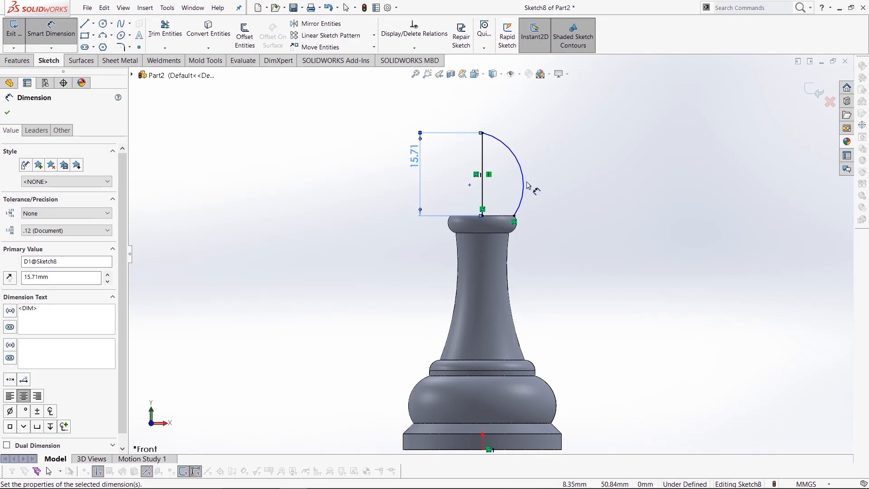
Step: Dimension the head sketch's outward-bulging arc and set its radius to 9 mm
left_click(527, 187)
left_click(563, 173)
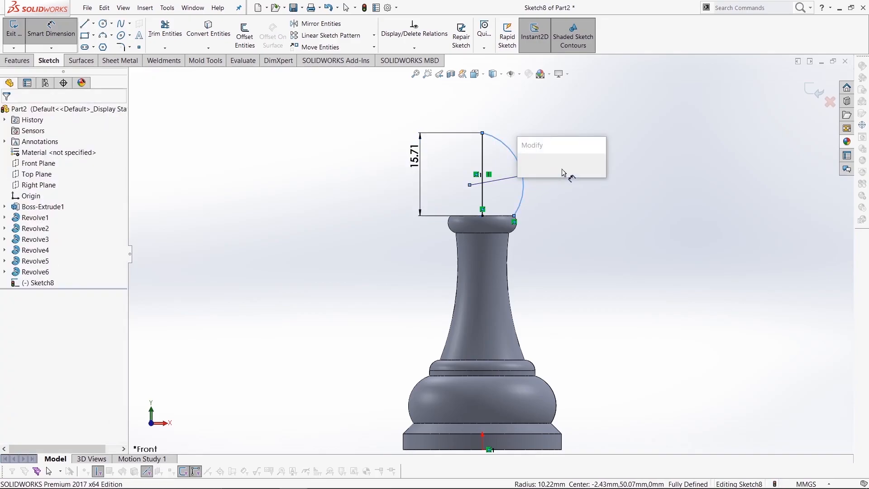
type("9")
key("Return")
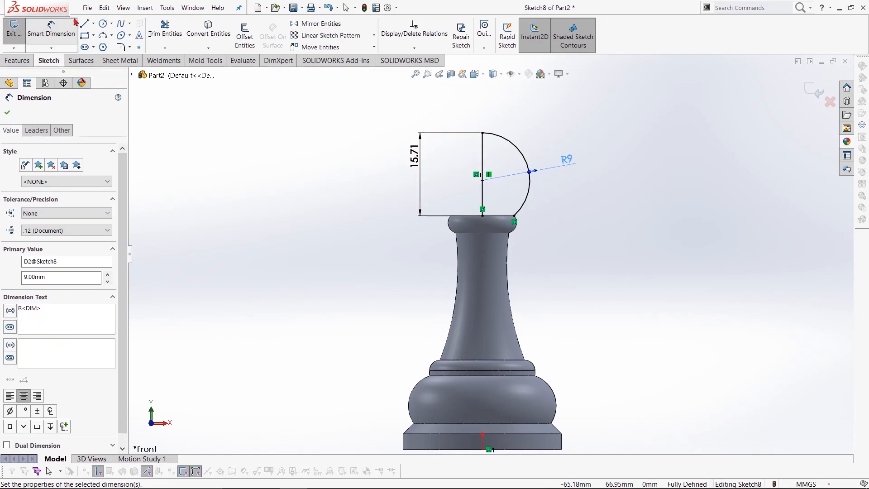
Step: Close the head profile with a horizontal line from the vertical line's base to the arc's lower end
left_click(84, 24)
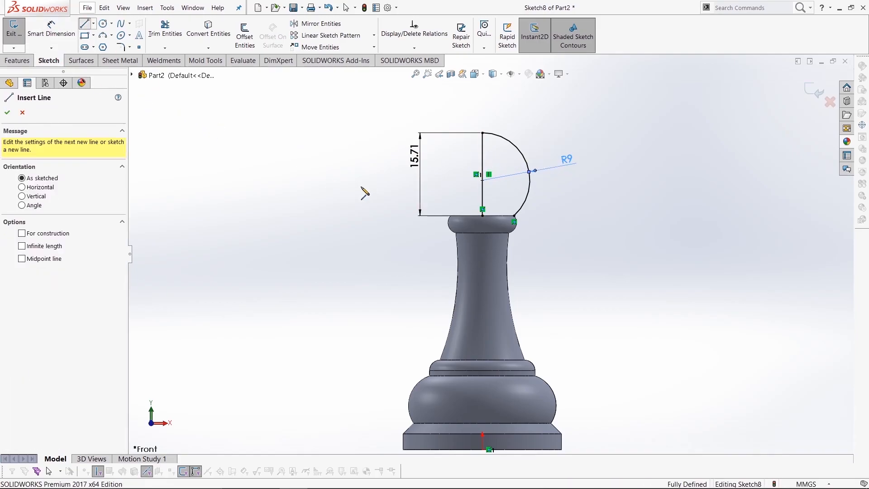
left_click(483, 216)
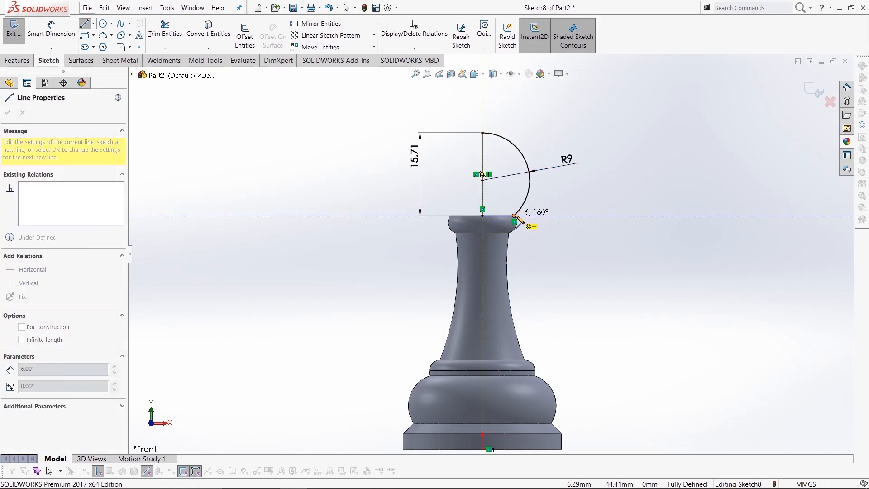
left_click(514, 216)
right_click(563, 90)
left_click(585, 103)
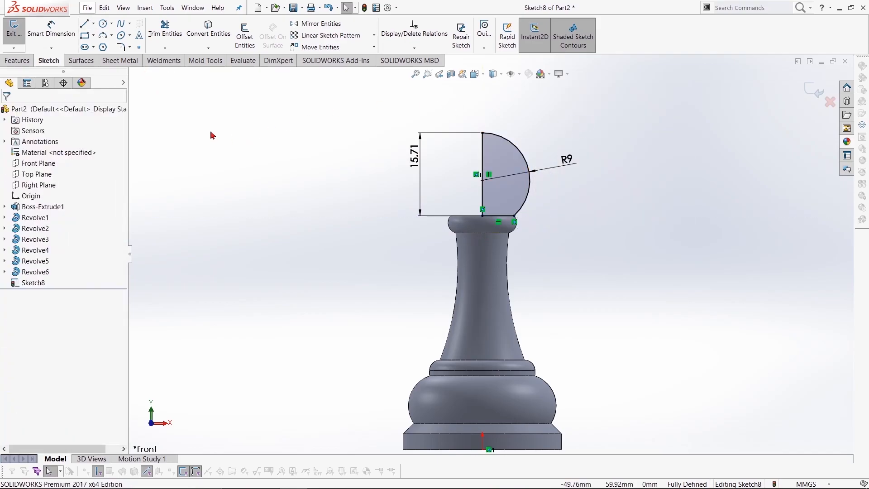
Step: Revolve the closed head profile about its vertical line to form the rounded head above the collar
left_click(17, 60)
left_click(47, 44)
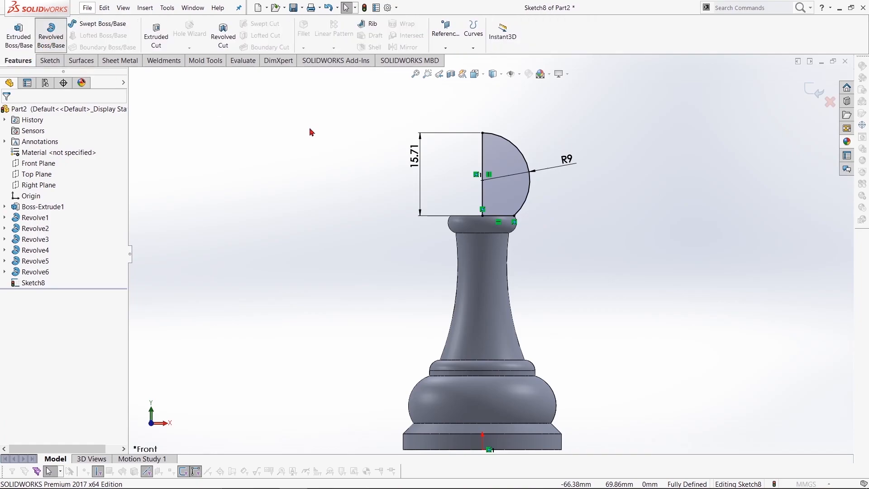
left_click(483, 161)
left_click(9, 113)
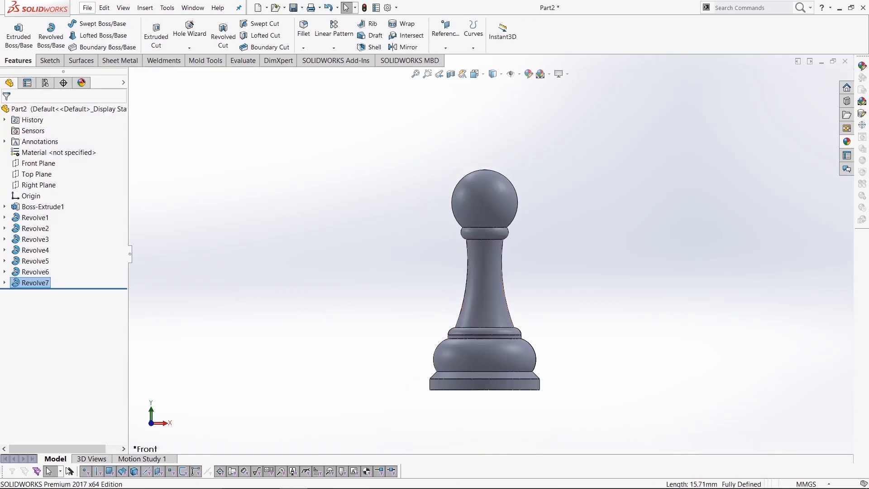
Step: Switch to the reference drawing in Photos, compare it side by side with the finished model, and return to the SOLIDWORKS part
left_click(377, 483)
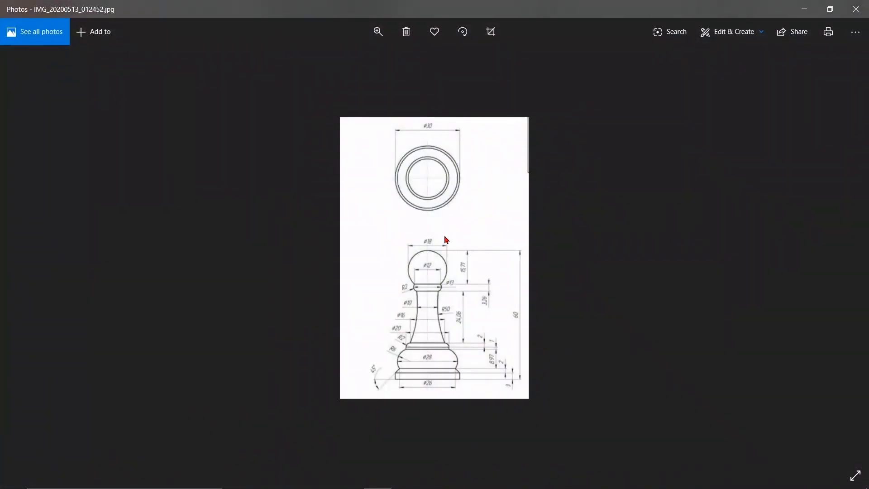
left_click(830, 9)
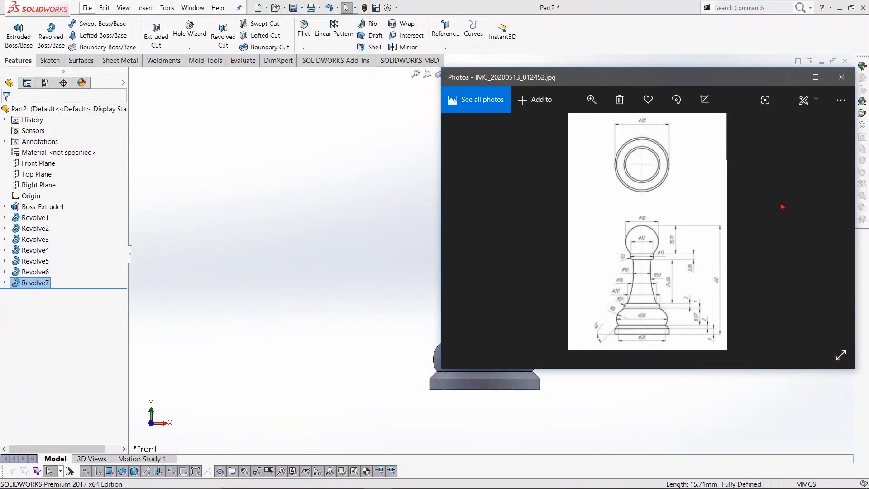
left_click_drag(691, 79, 216, 111)
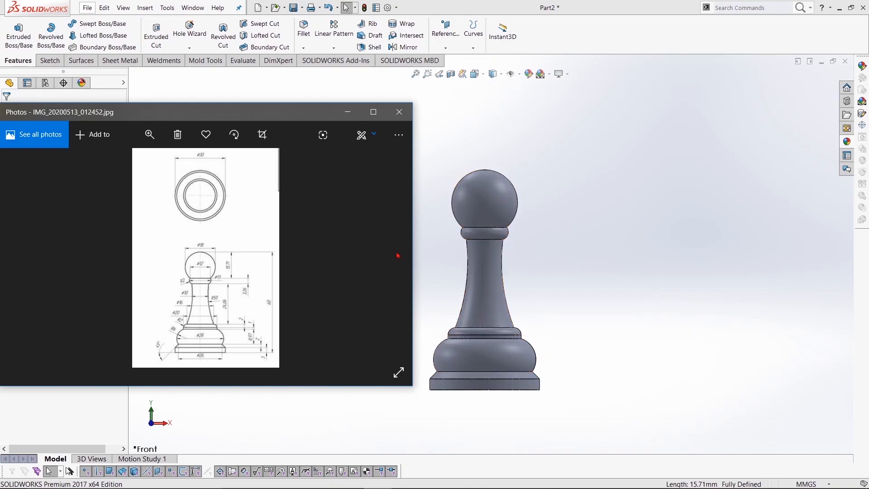
left_click(348, 112)
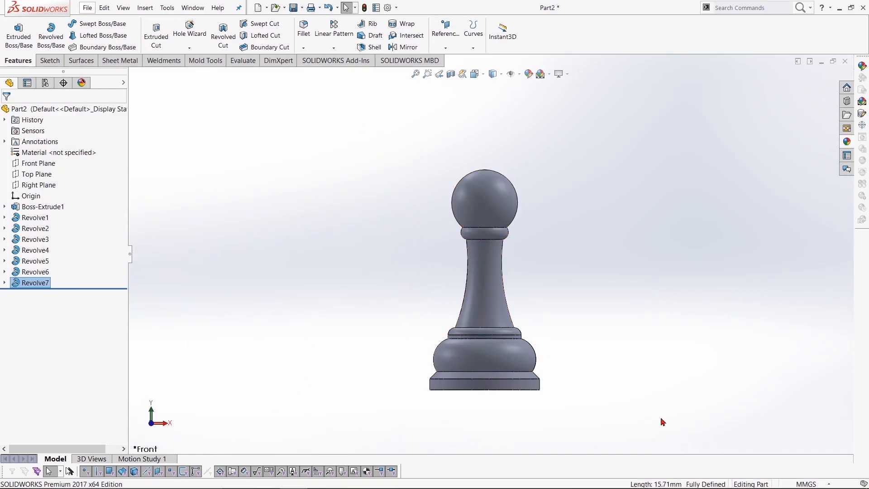
Step: Open the appearance library and expand its appearance categories to choose a finish for the part
left_click(845, 141)
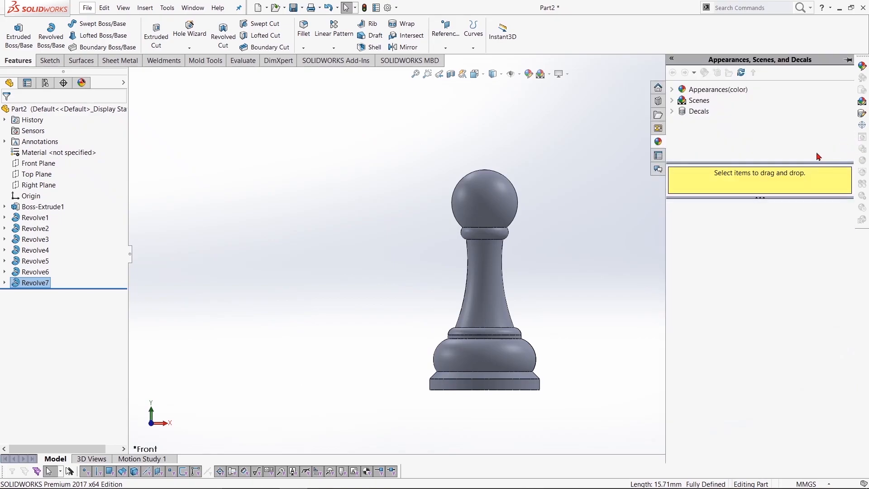
left_click(670, 90)
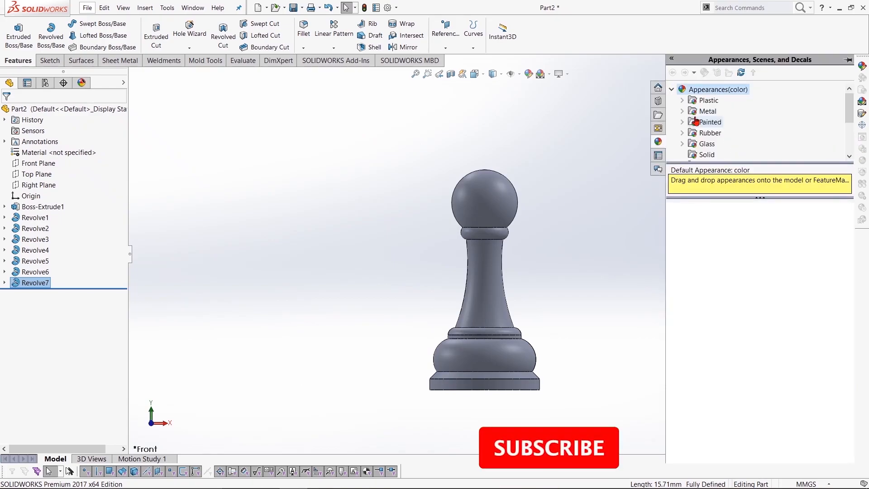